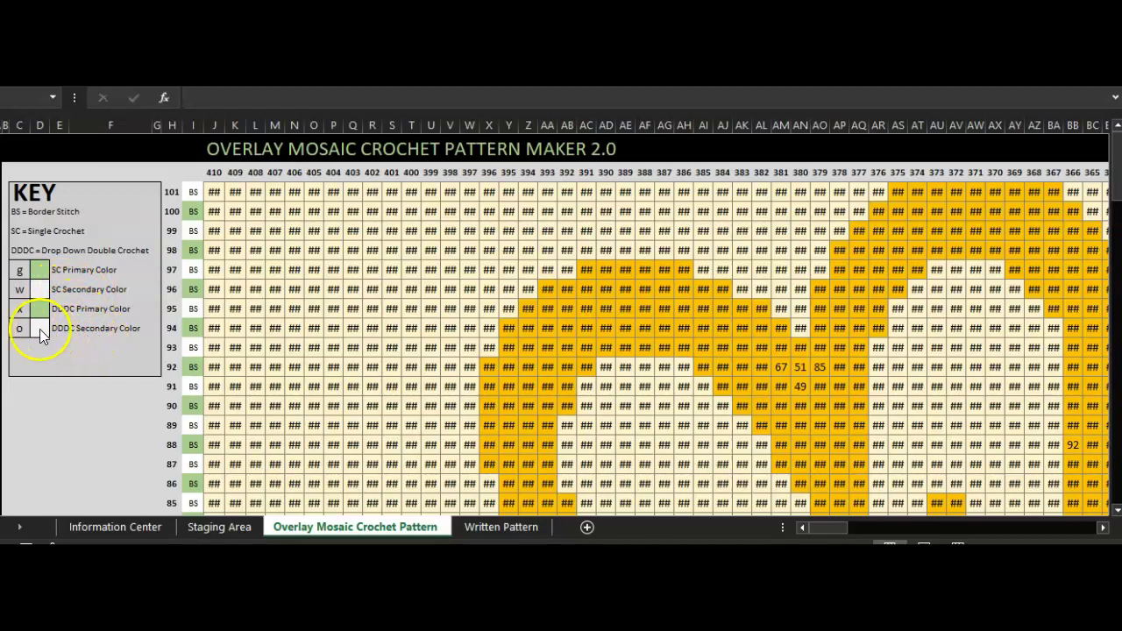
Inspect the border stitch cells in rows 92–101 and the DDDC and SC Primary Color key swatches
{"action": "left_click", "coordinate": [192, 213]}
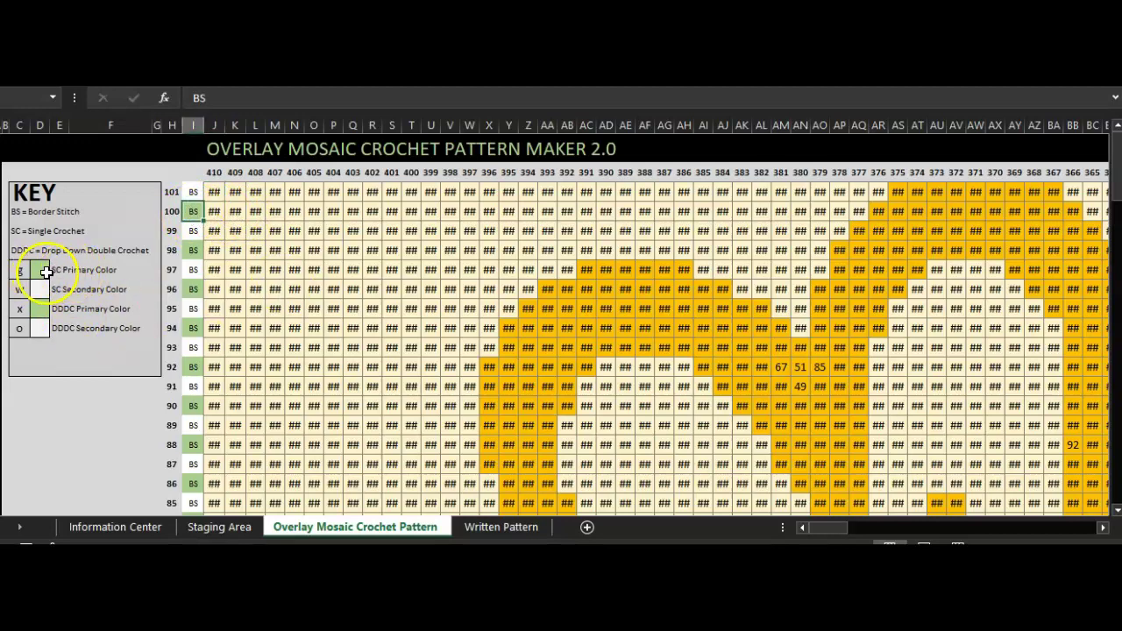
{"action": "left_click", "coordinate": [39, 308]}
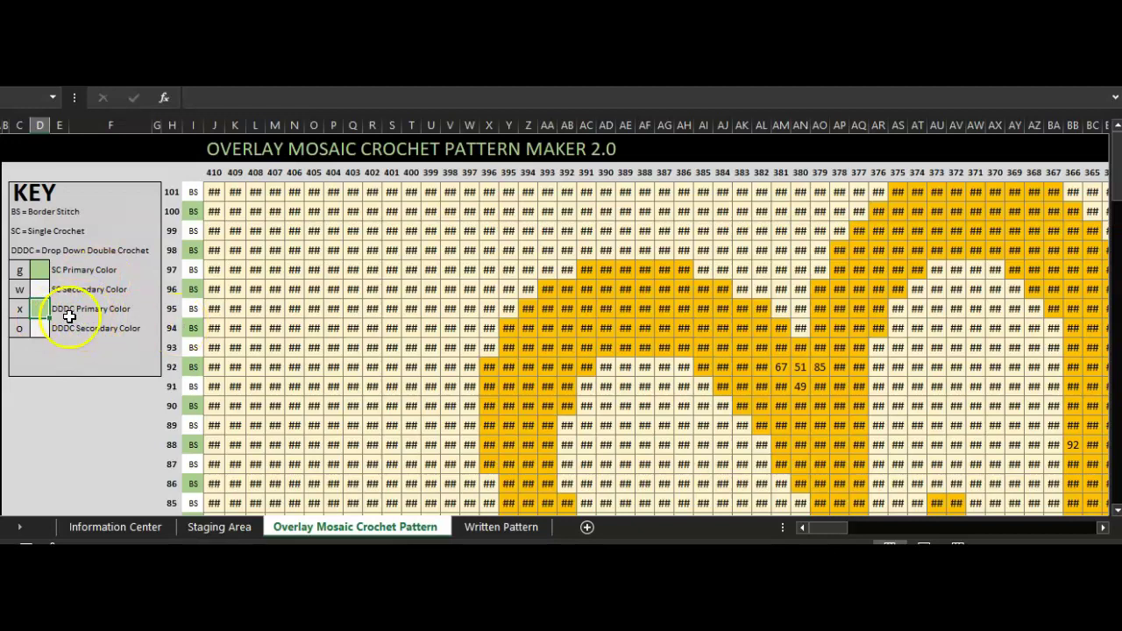
{"action": "left_click", "coordinate": [40, 270]}
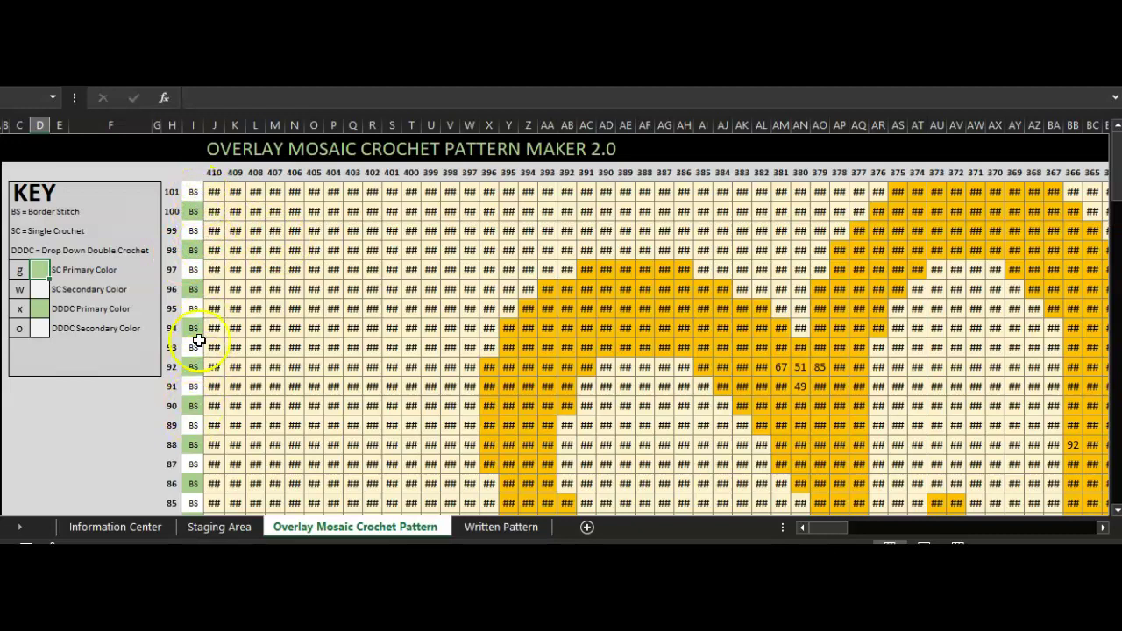
{"action": "left_click", "coordinate": [192, 192]}
{"action": "left_click", "coordinate": [194, 211]}
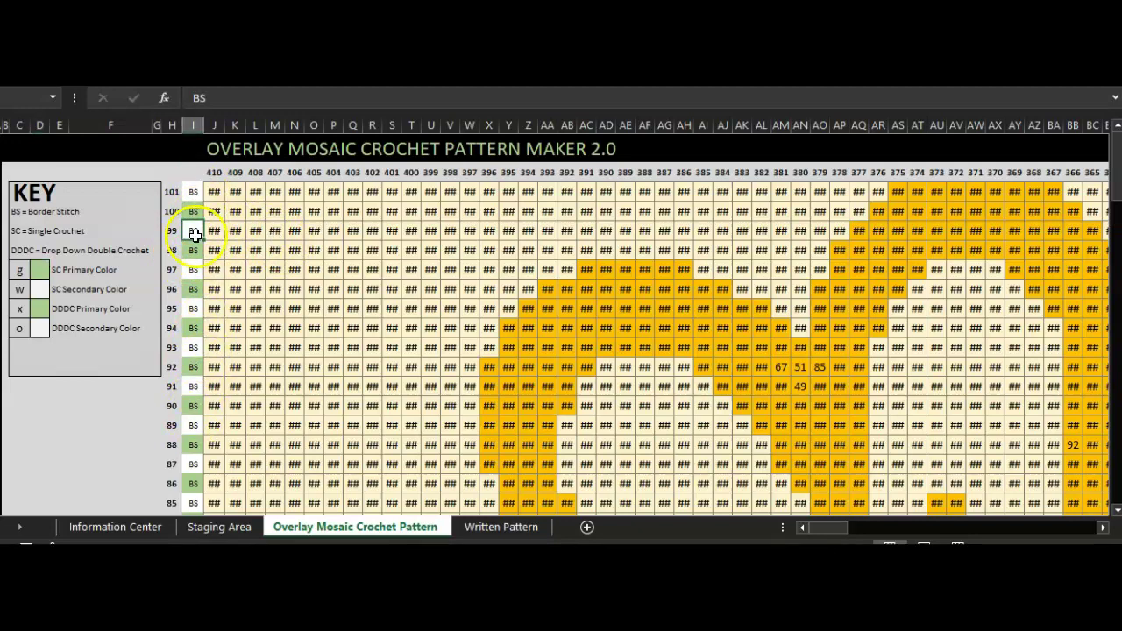
{"action": "left_click", "coordinate": [193, 251]}
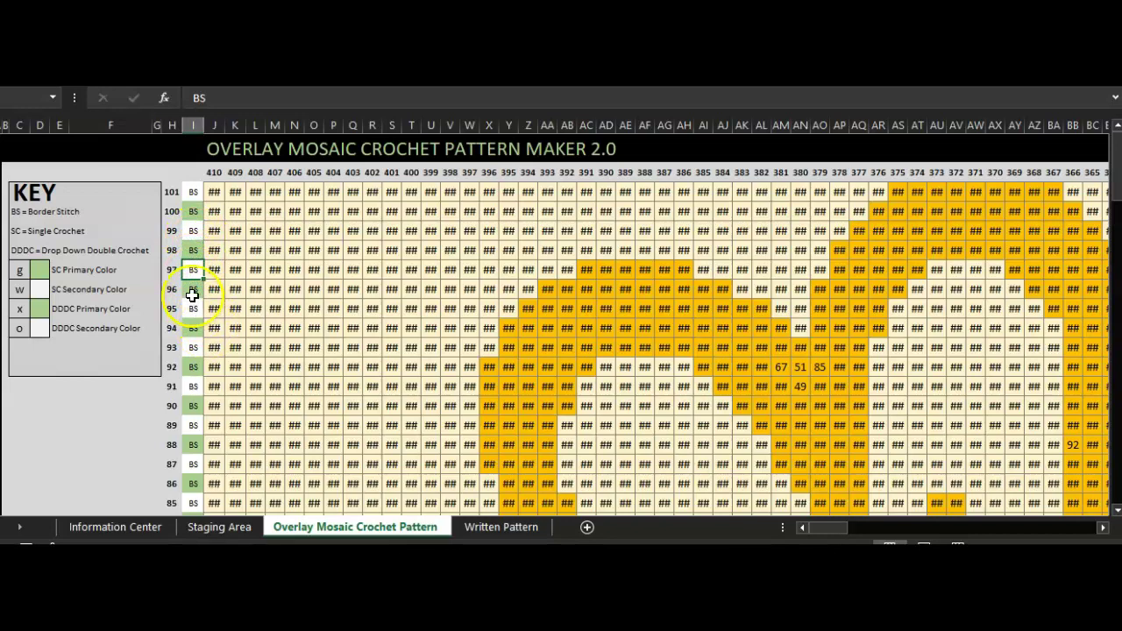
{"action": "left_click", "coordinate": [192, 289]}
{"action": "left_click", "coordinate": [194, 327]}
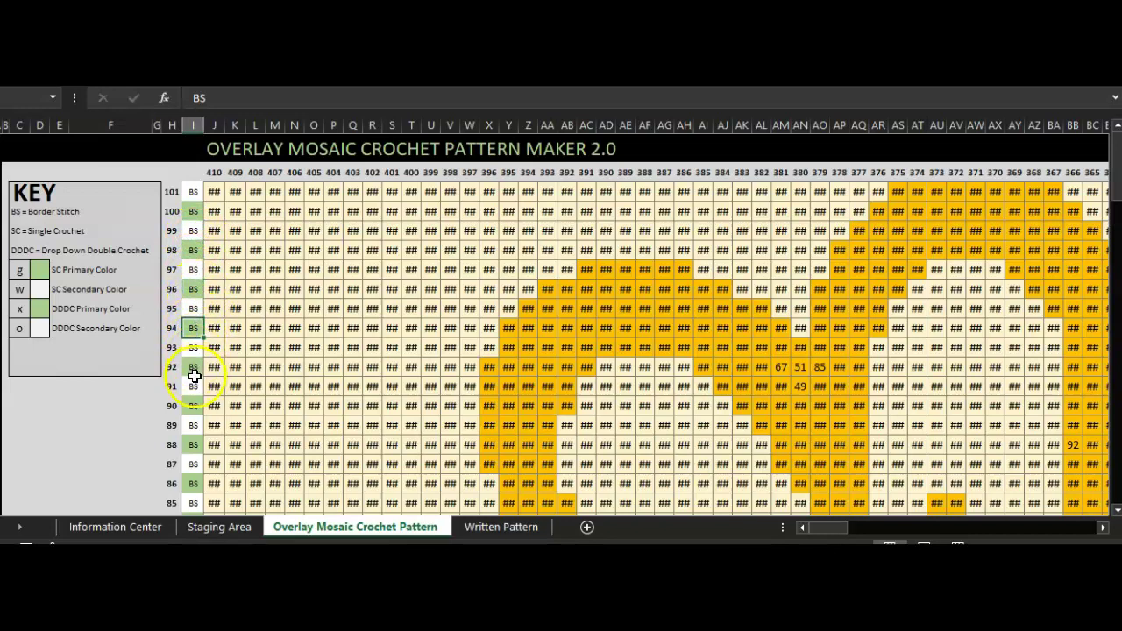
{"action": "left_click", "coordinate": [192, 366]}
{"action": "left_click", "coordinate": [190, 231]}
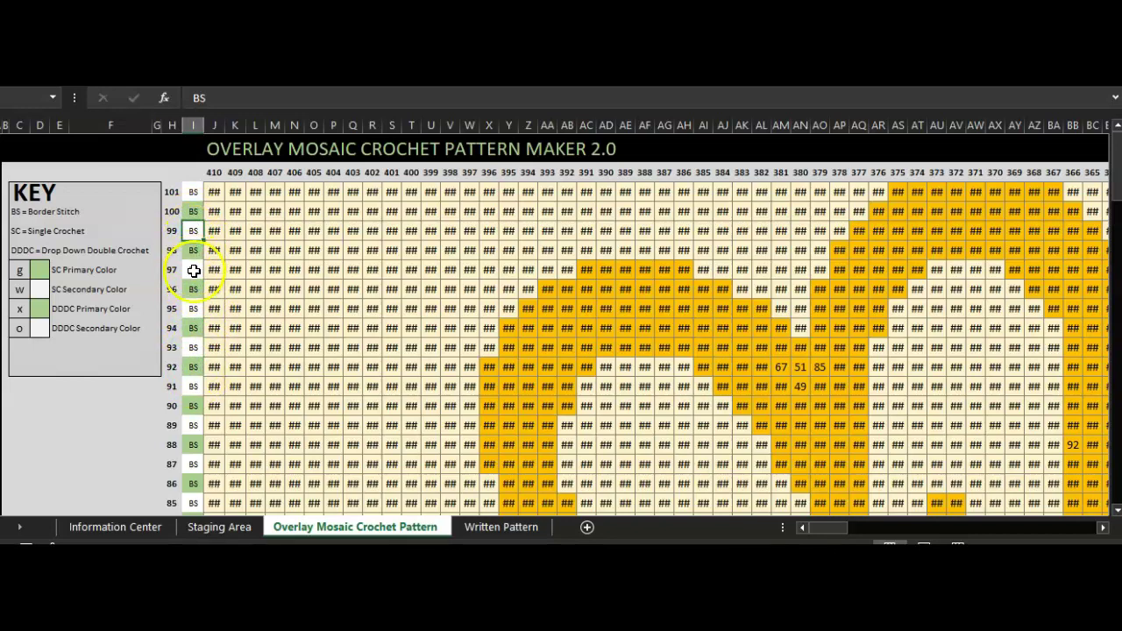
{"action": "left_click", "coordinate": [191, 308]}
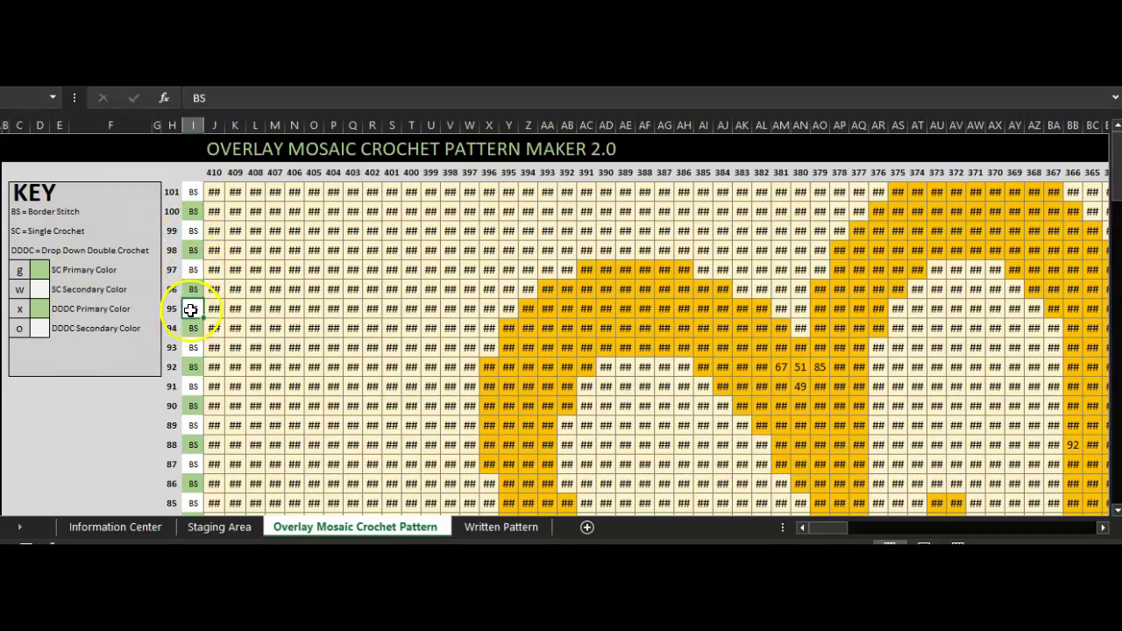
Enter a trial x code in the first pattern cell, J101
{"action": "left_click", "coordinate": [216, 191]}
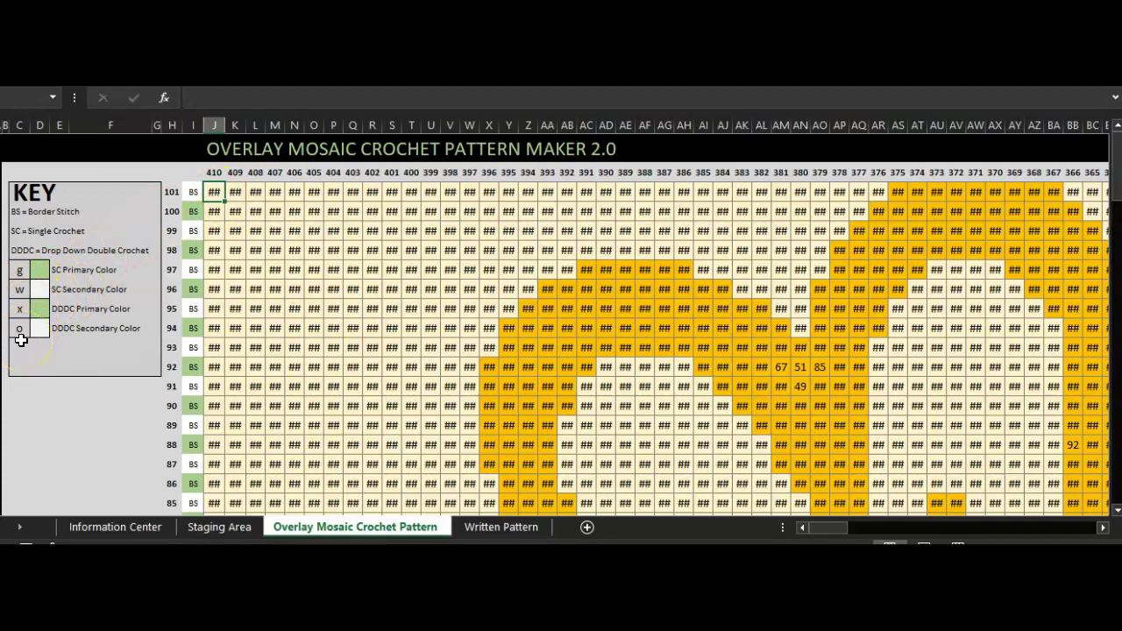
{"action": "left_click", "coordinate": [23, 293]}
{"action": "left_click", "coordinate": [23, 292]}
{"action": "left_click", "coordinate": [216, 191]}
{"action": "type", "text": "x"}
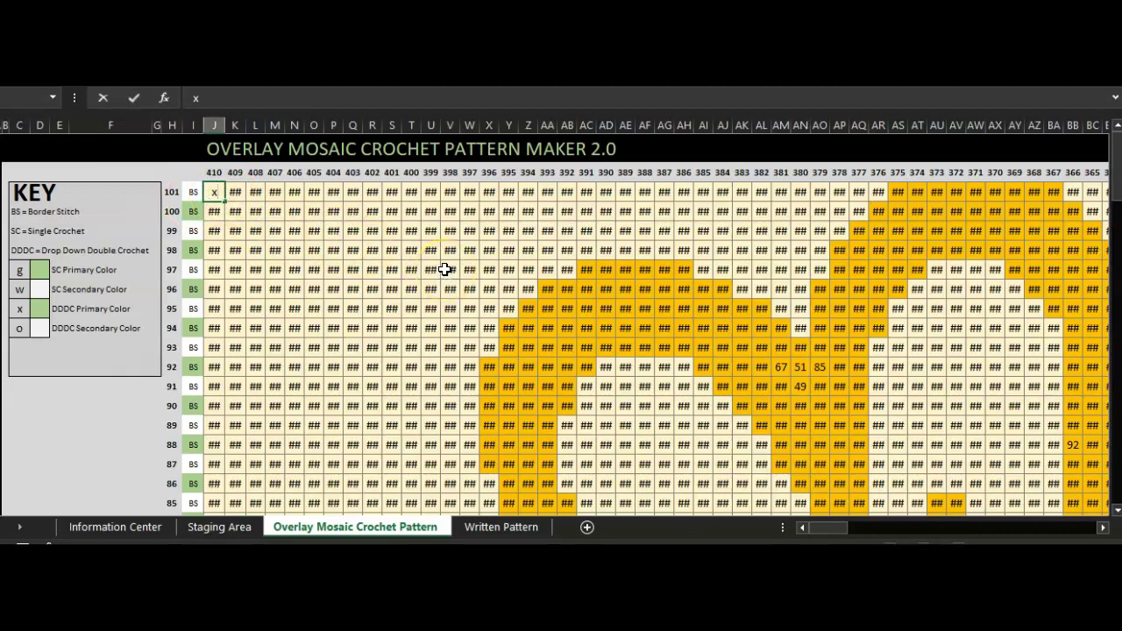
{"action": "key", "text": "Return"}
Clear the trial x from J101, trying undo and redo along the way
{"action": "left_click", "coordinate": [302, 219]}
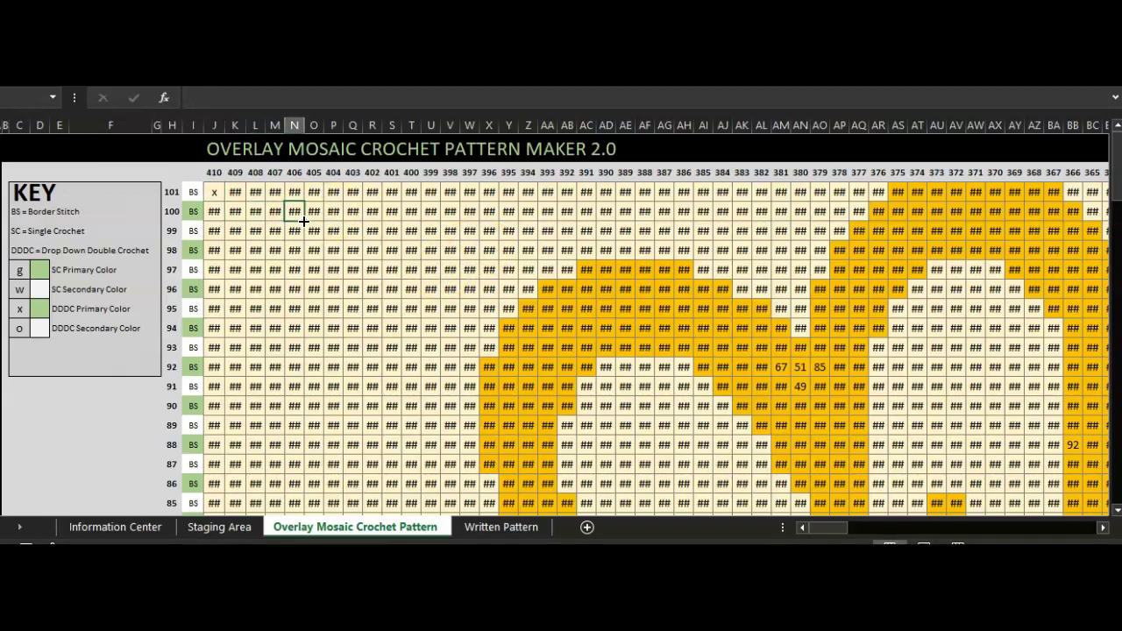
{"action": "left_click", "coordinate": [215, 193]}
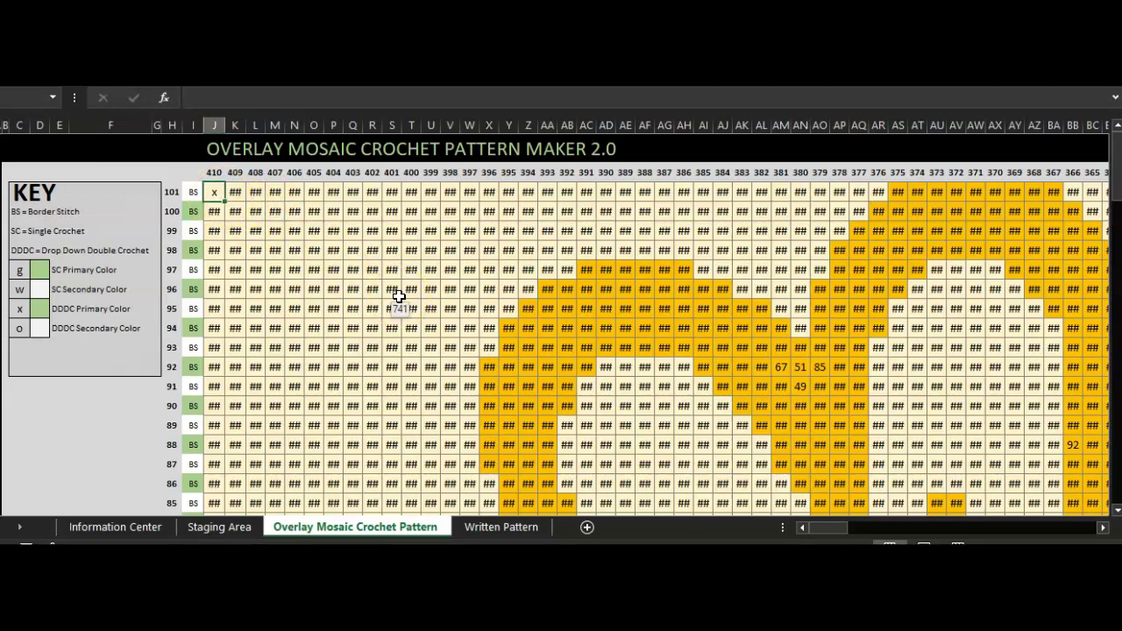
{"action": "key", "text": "Delete"}
{"action": "left_click", "coordinate": [125, 228]}
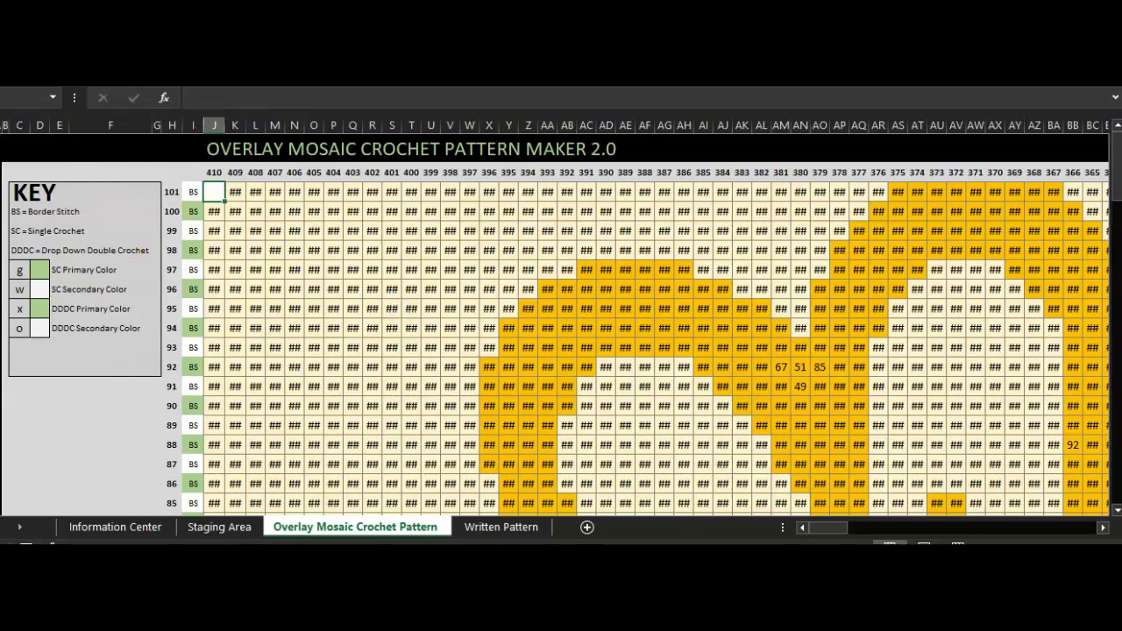
{"action": "left_click", "coordinate": [301, 277]}
{"action": "key", "text": "ctrl+z"}
{"action": "key", "text": "ctrl+y"}
{"action": "scroll", "coordinate": [301, 278], "scroll_direction": "down", "scroll_amount": 1}
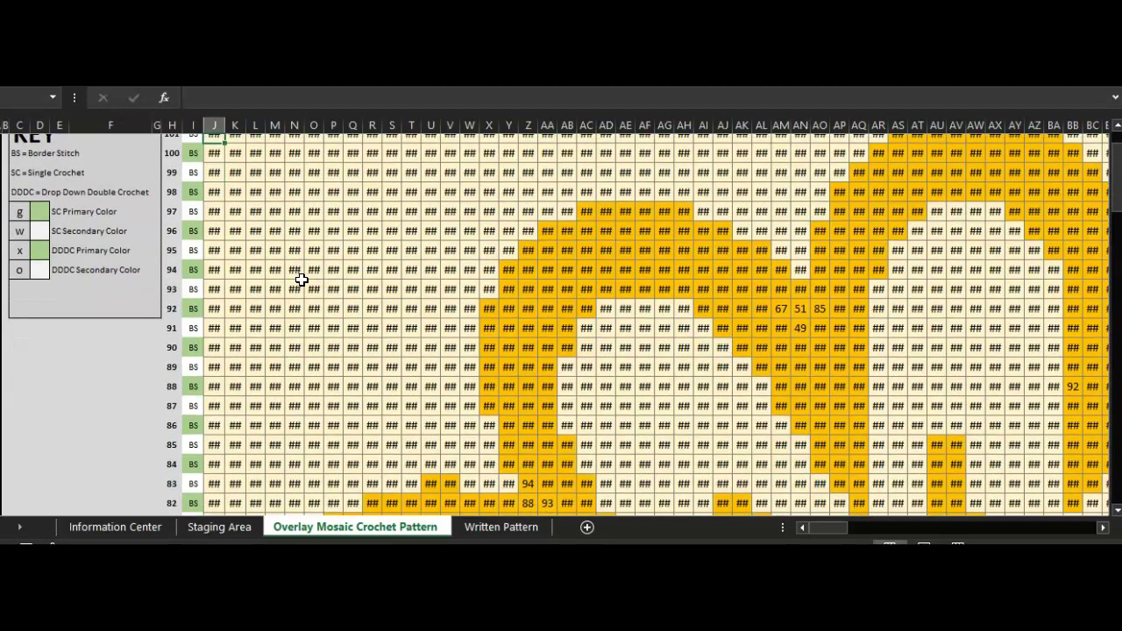
{"action": "scroll", "coordinate": [300, 278], "scroll_direction": "up", "scroll_amount": 1}
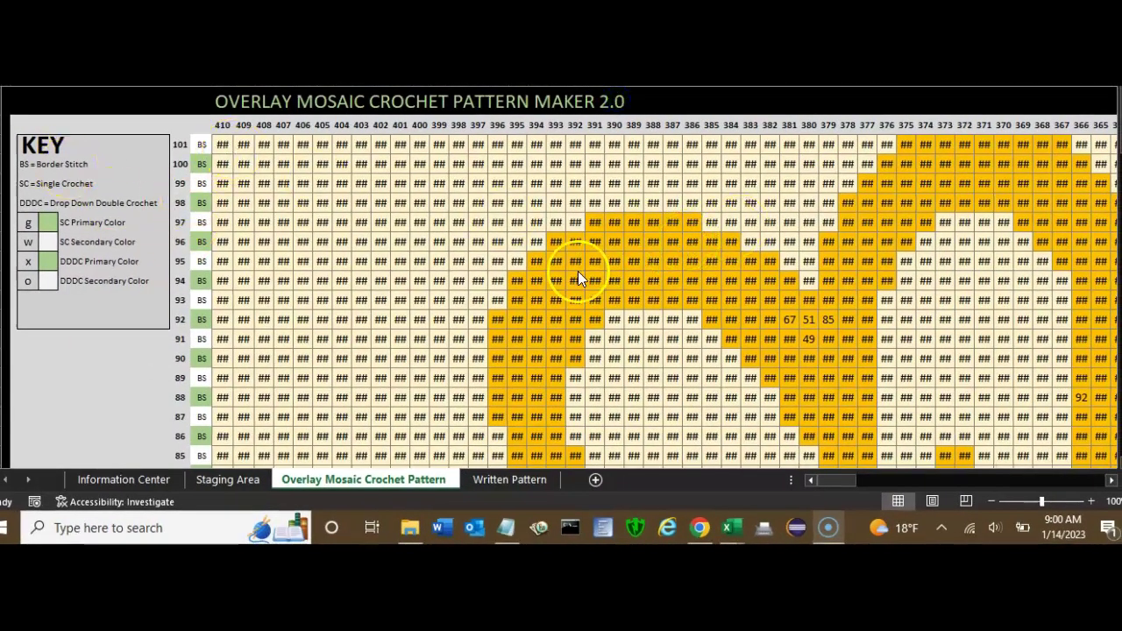
Try a w code in row 100, stitch 410, then undo it
{"action": "left_click", "coordinate": [223, 146]}
{"action": "left_click", "coordinate": [224, 164]}
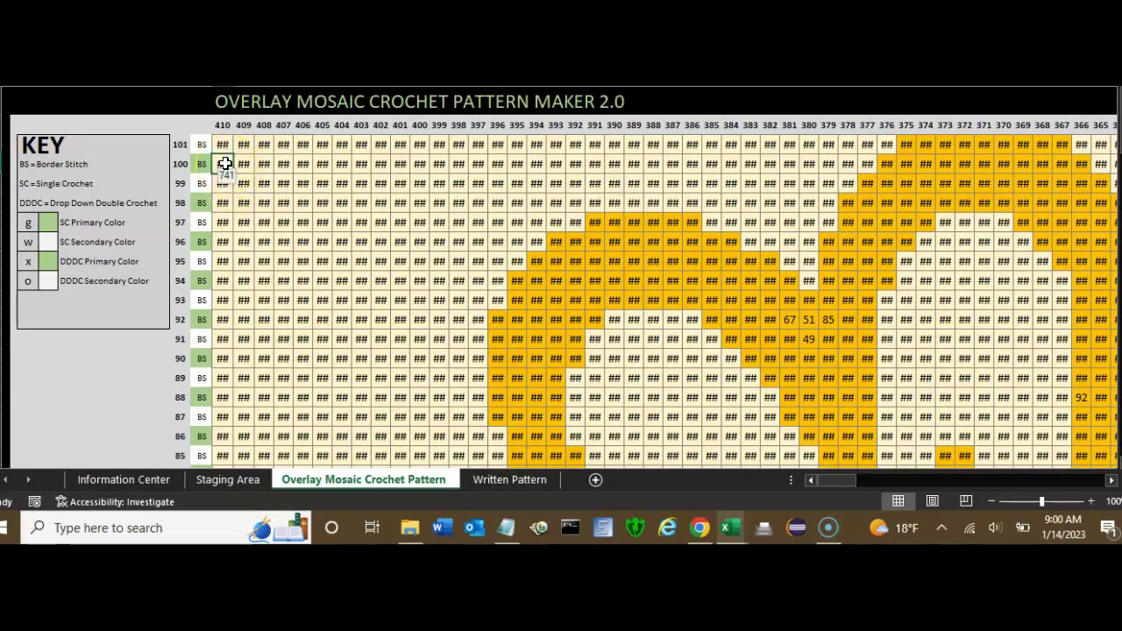
{"action": "left_click", "coordinate": [200, 171]}
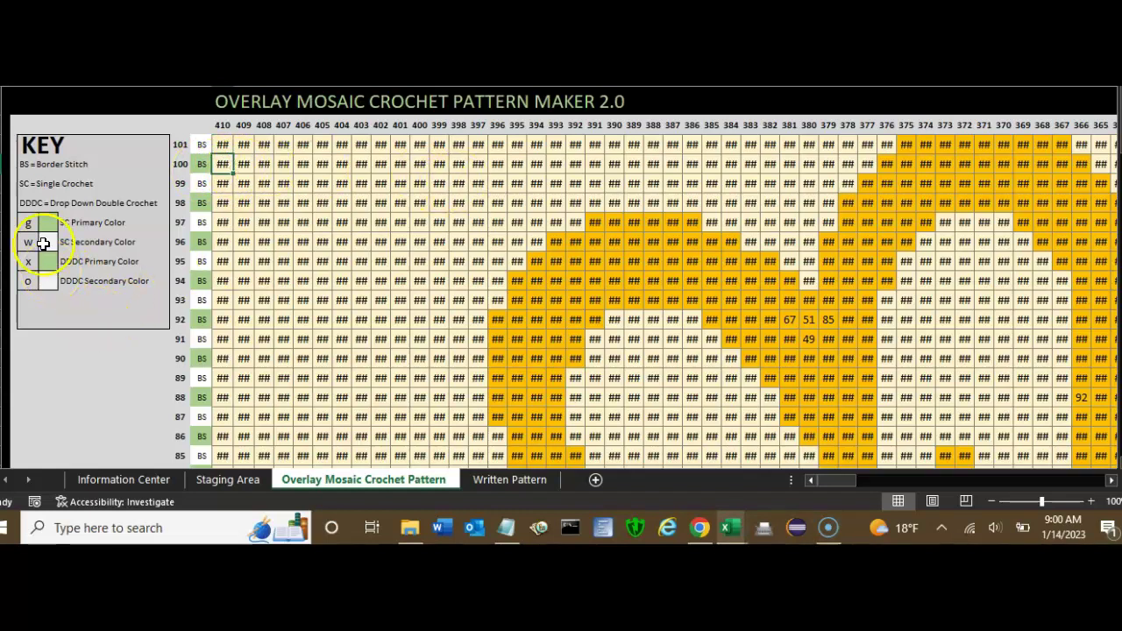
{"action": "type", "text": "w"}
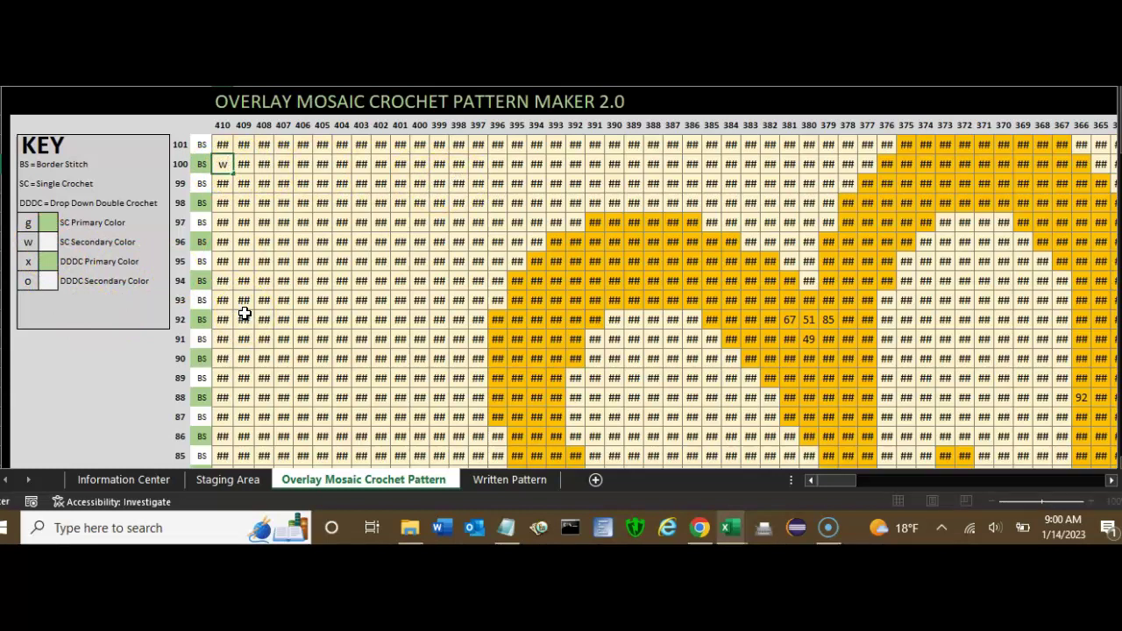
{"action": "key", "text": "Return"}
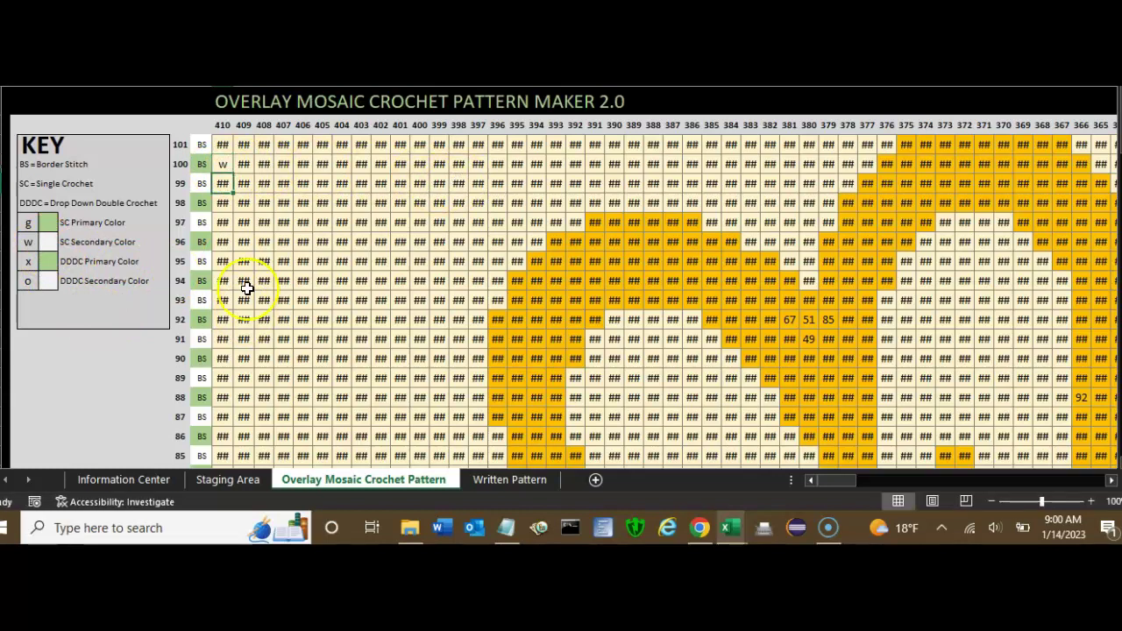
{"action": "left_click", "coordinate": [226, 165]}
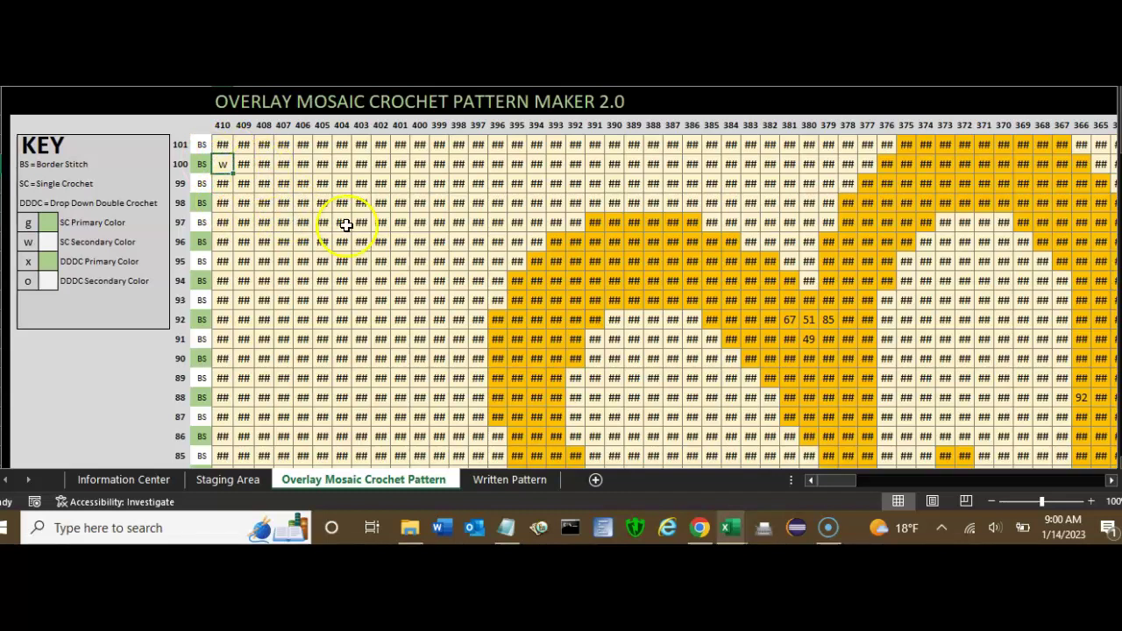
{"action": "key", "text": "ctrl+z"}
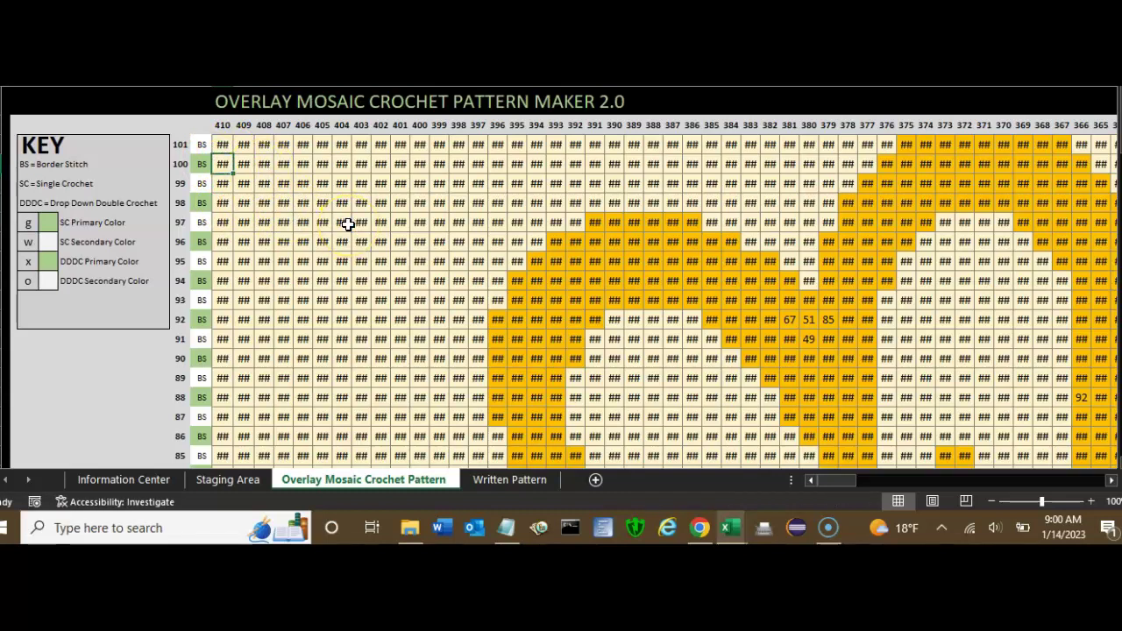
Put the o code into row 101, stitch 410
{"action": "left_click", "coordinate": [223, 183]}
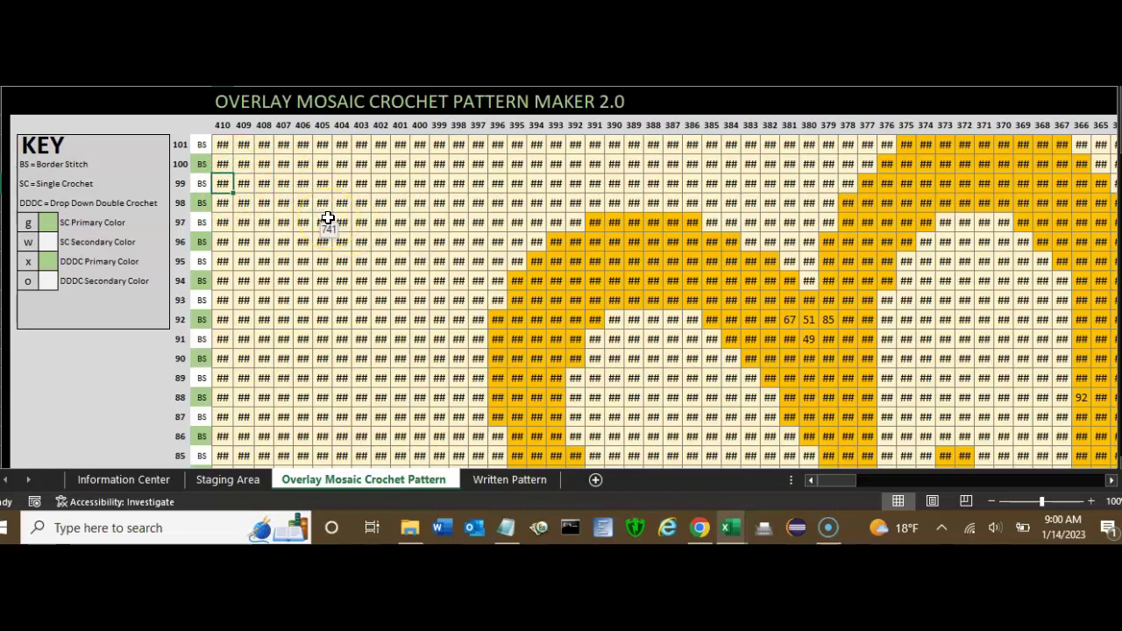
{"action": "left_click", "coordinate": [226, 143]}
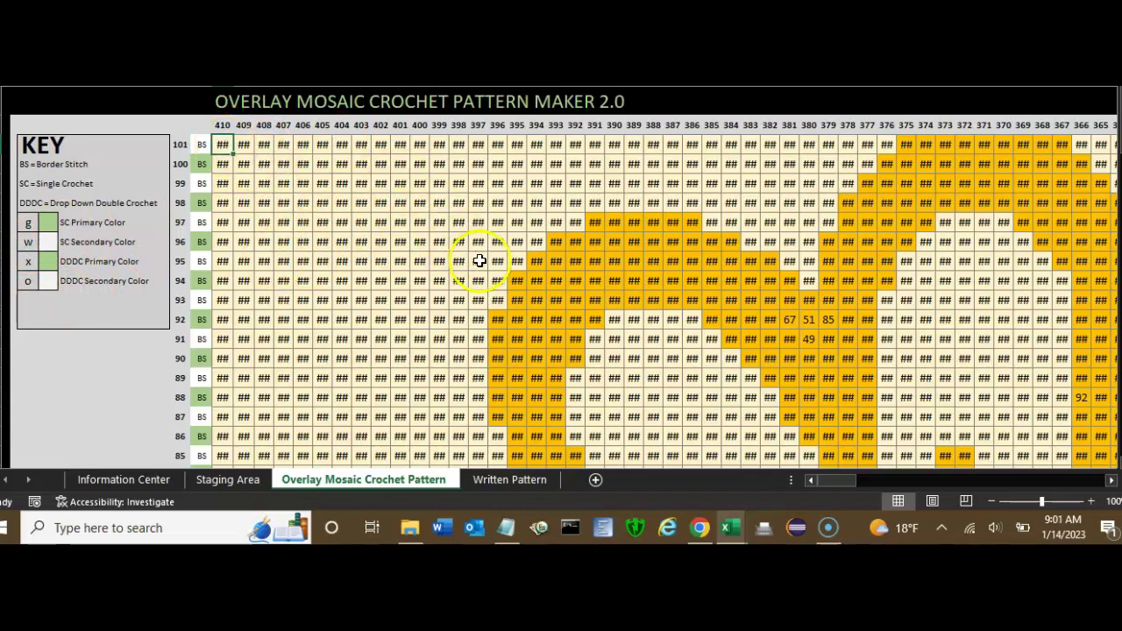
{"action": "type", "text": "o"}
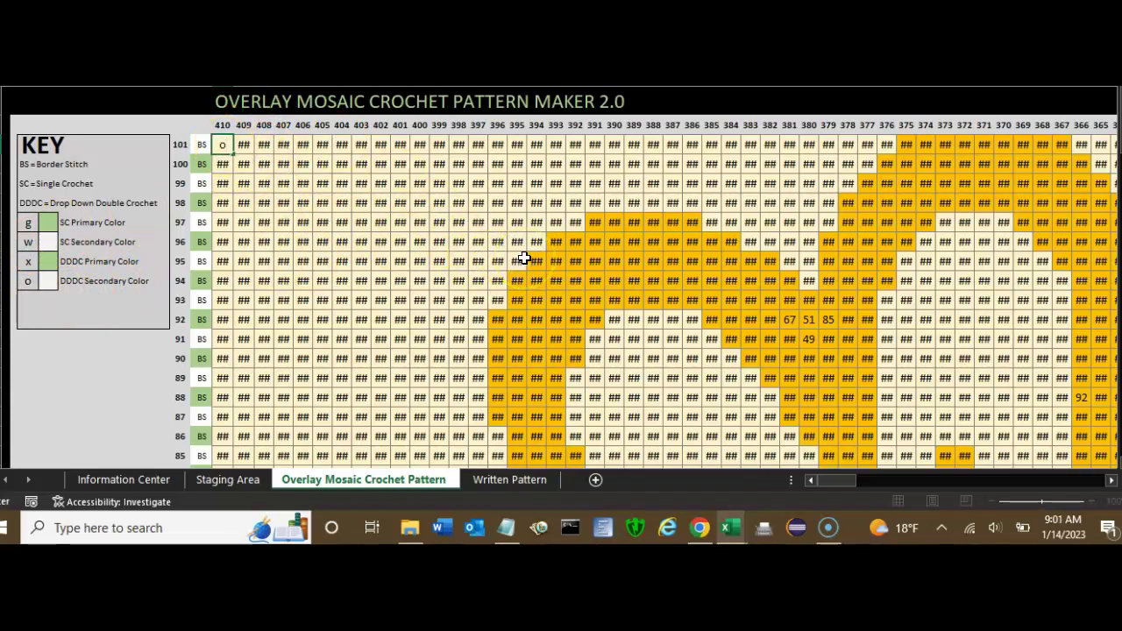
{"action": "key", "text": "Return"}
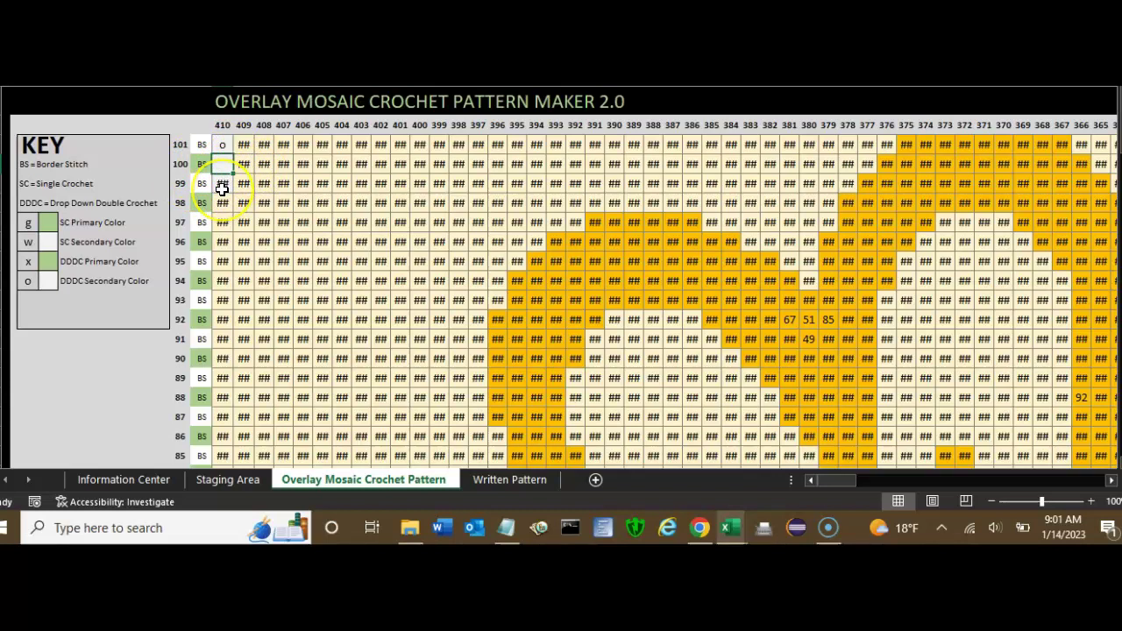
{"action": "mouse_move", "coordinate": [221, 189]}
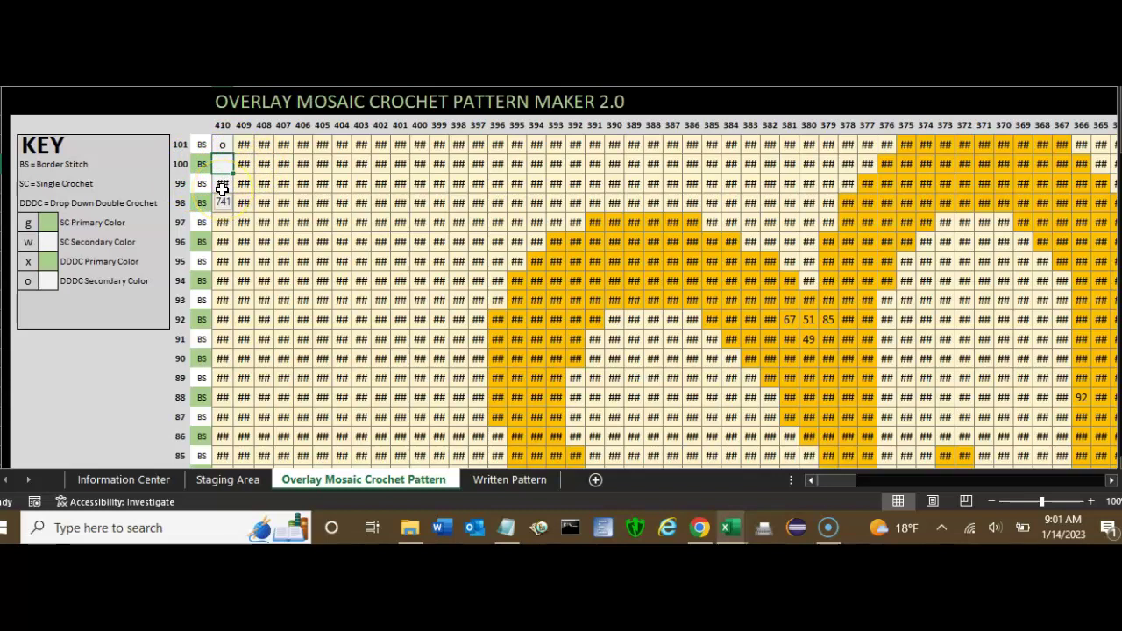
{"action": "left_click", "coordinate": [224, 143]}
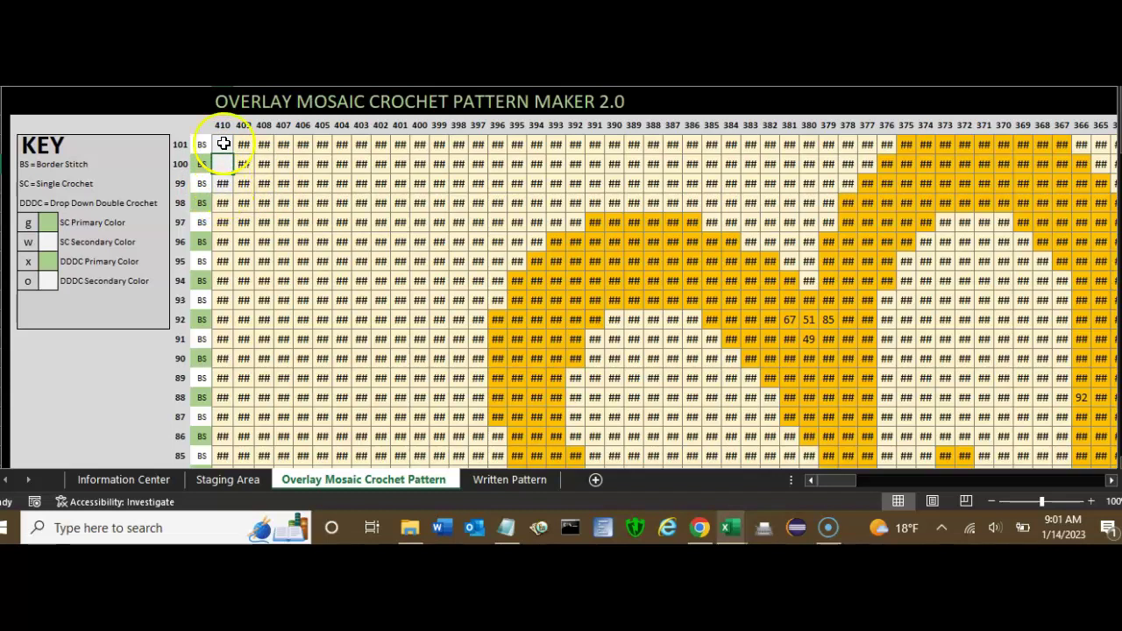
{"action": "type", "text": "o"}
{"action": "key", "text": "Return"}
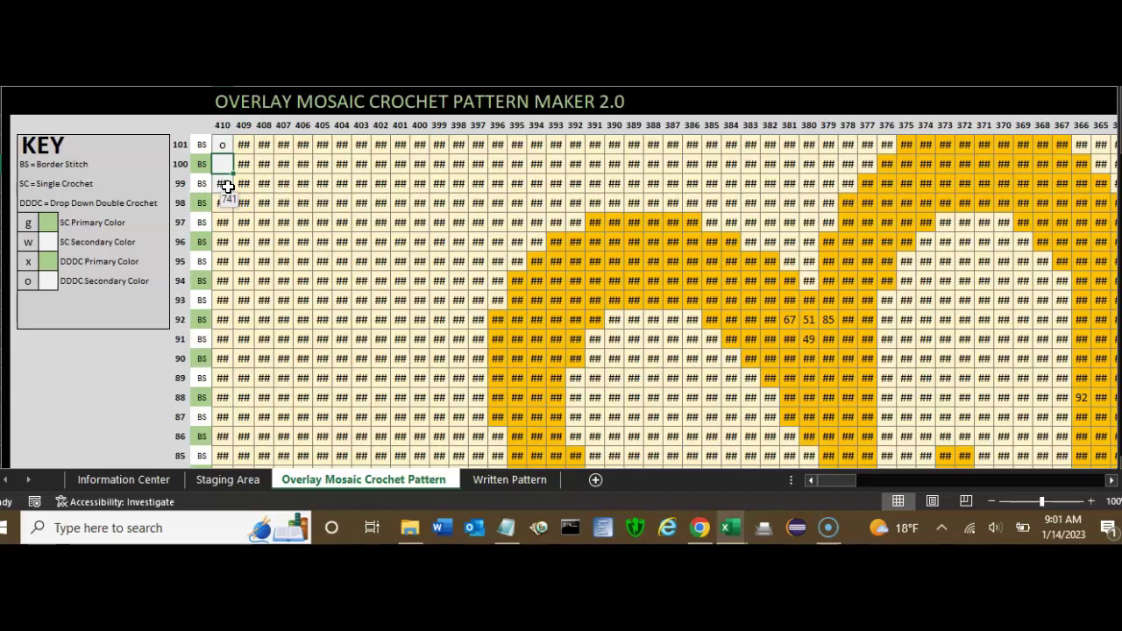
Add o codes at row 101, stitch 409 and row 95, stitch 404
{"action": "left_click", "coordinate": [210, 184]}
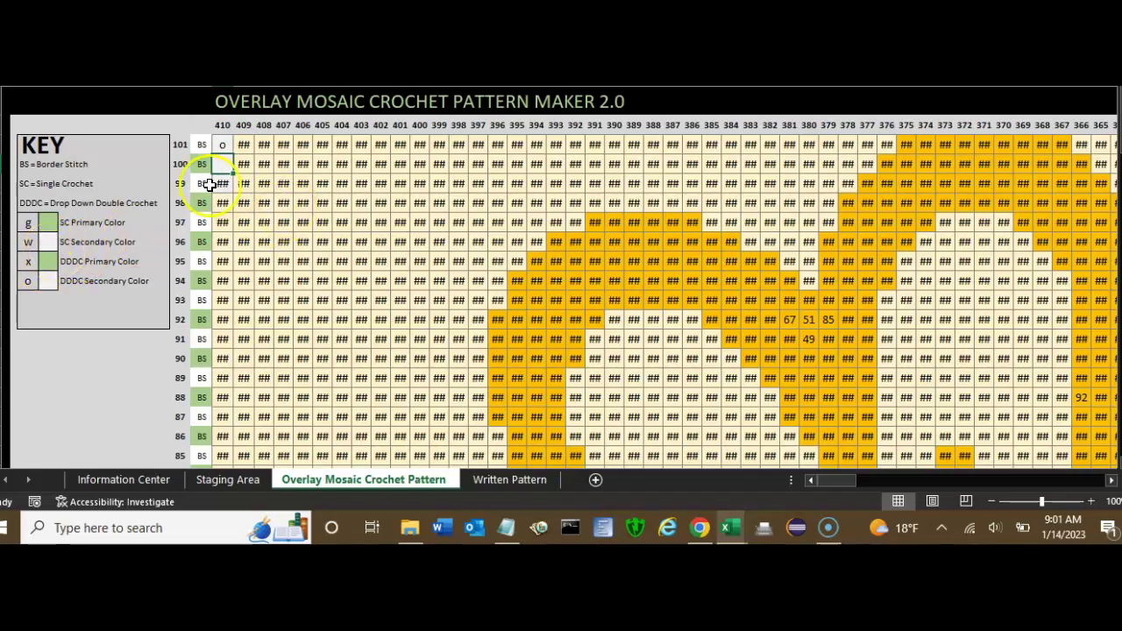
{"action": "left_click", "coordinate": [249, 145]}
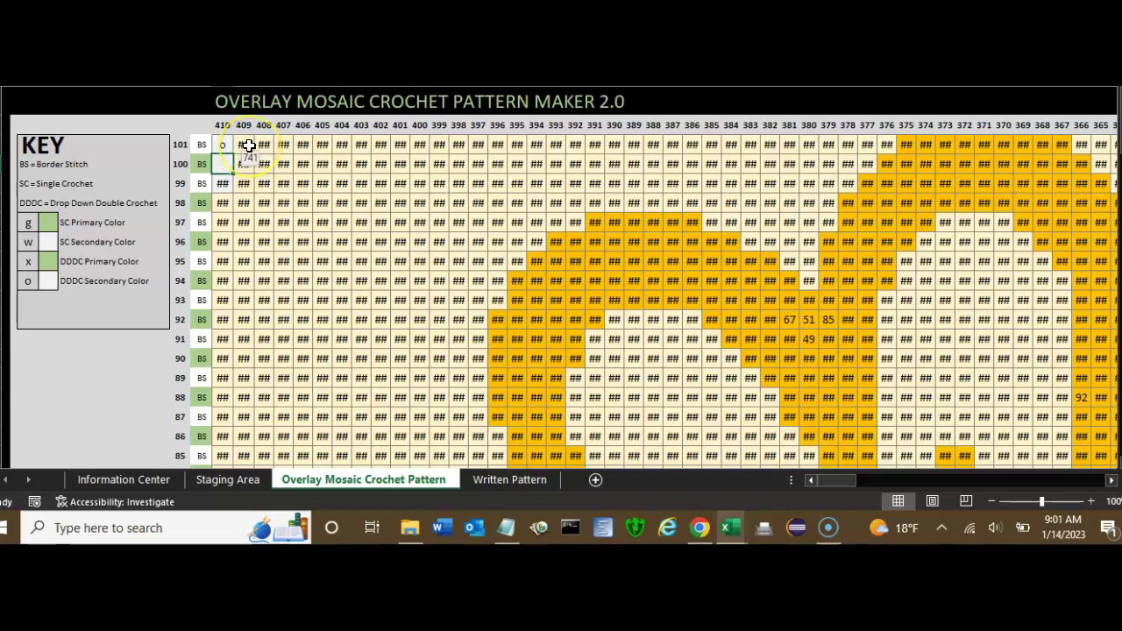
{"action": "type", "text": "o"}
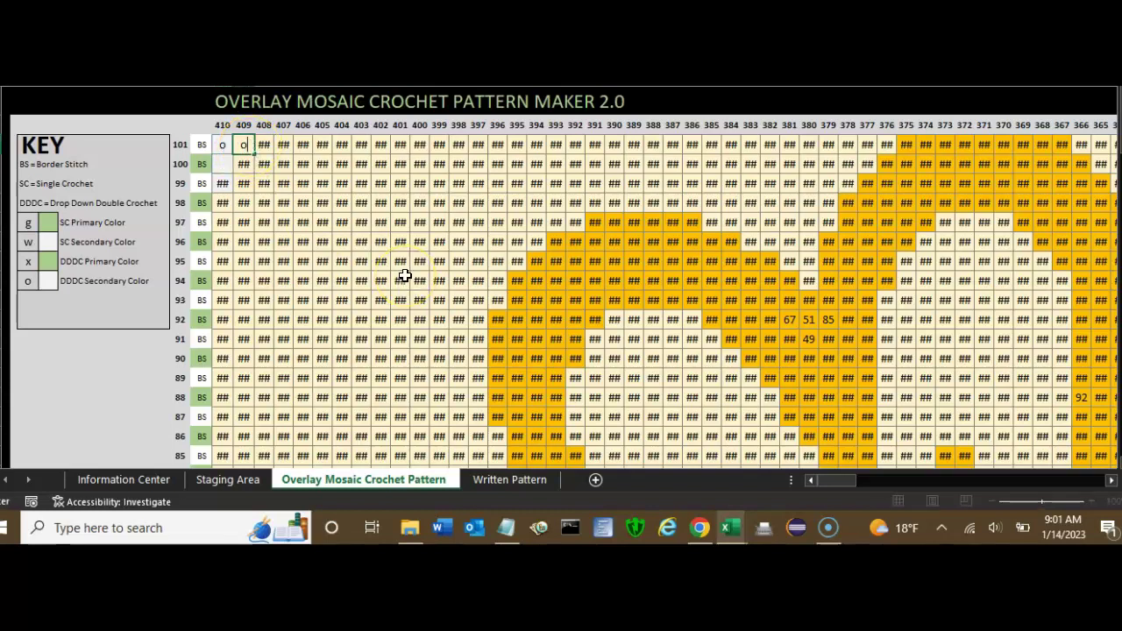
{"action": "key", "text": "Return"}
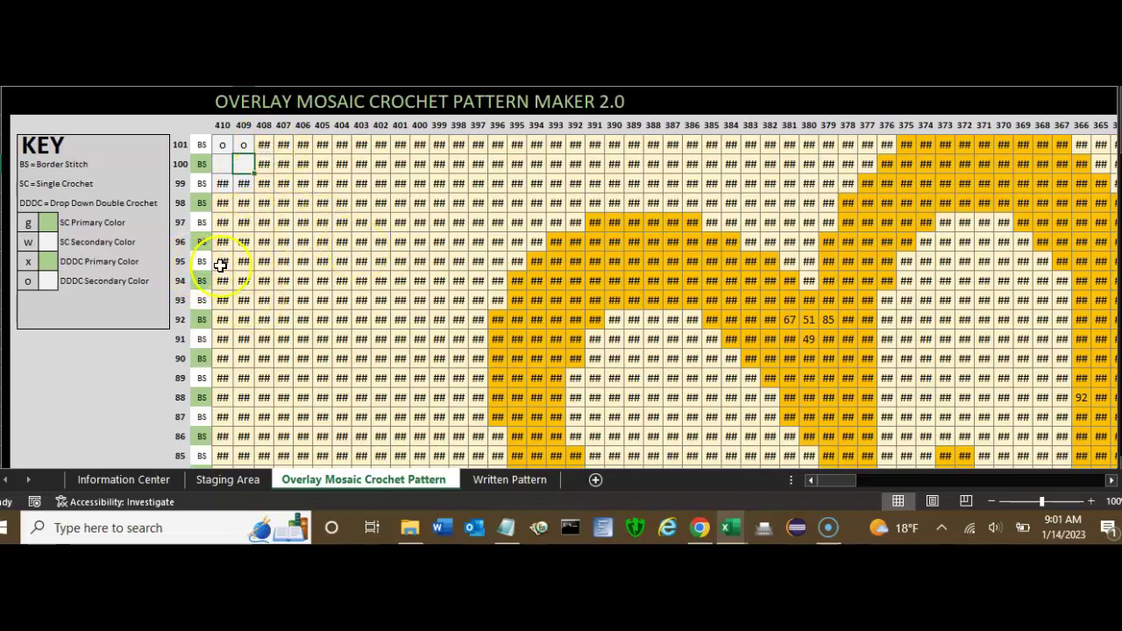
{"action": "left_click", "coordinate": [341, 261]}
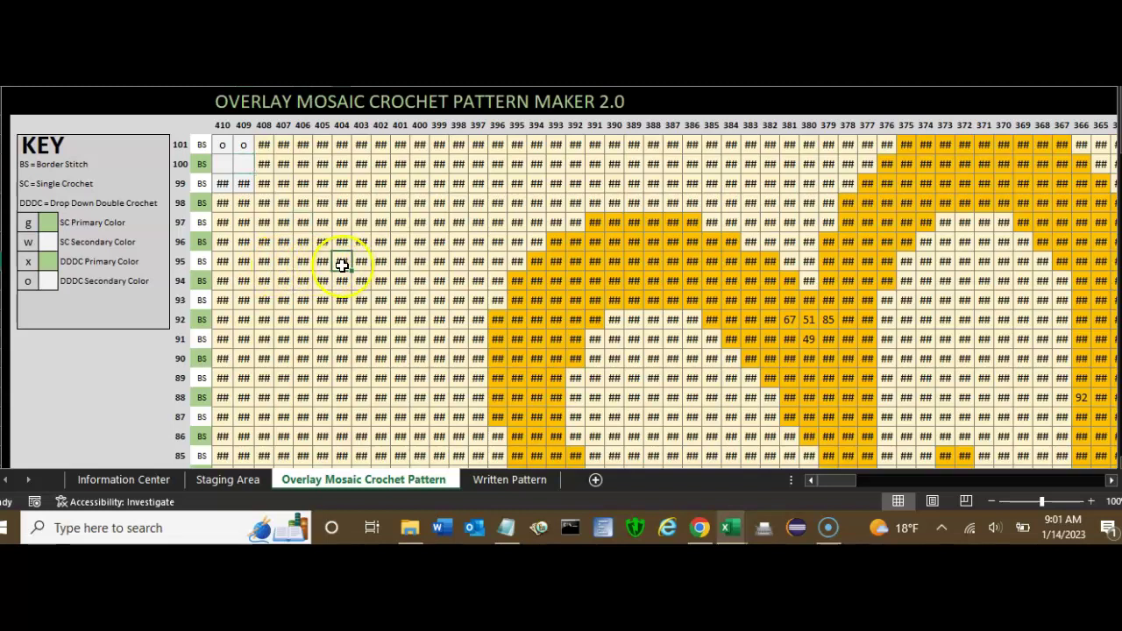
{"action": "type", "text": "o"}
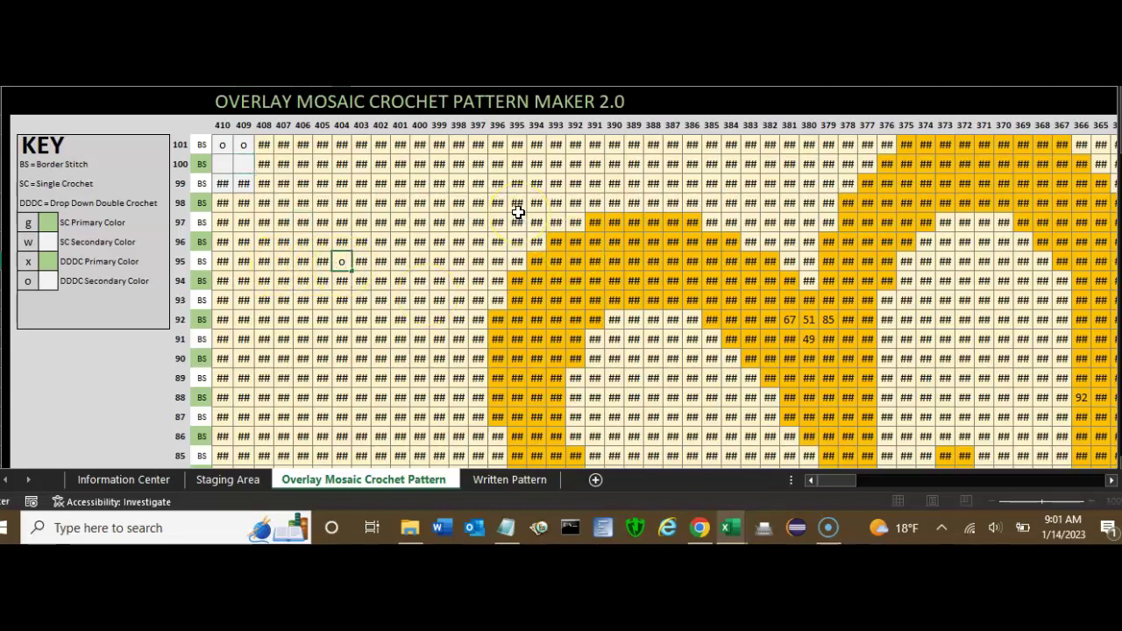
{"action": "key", "text": "Return"}
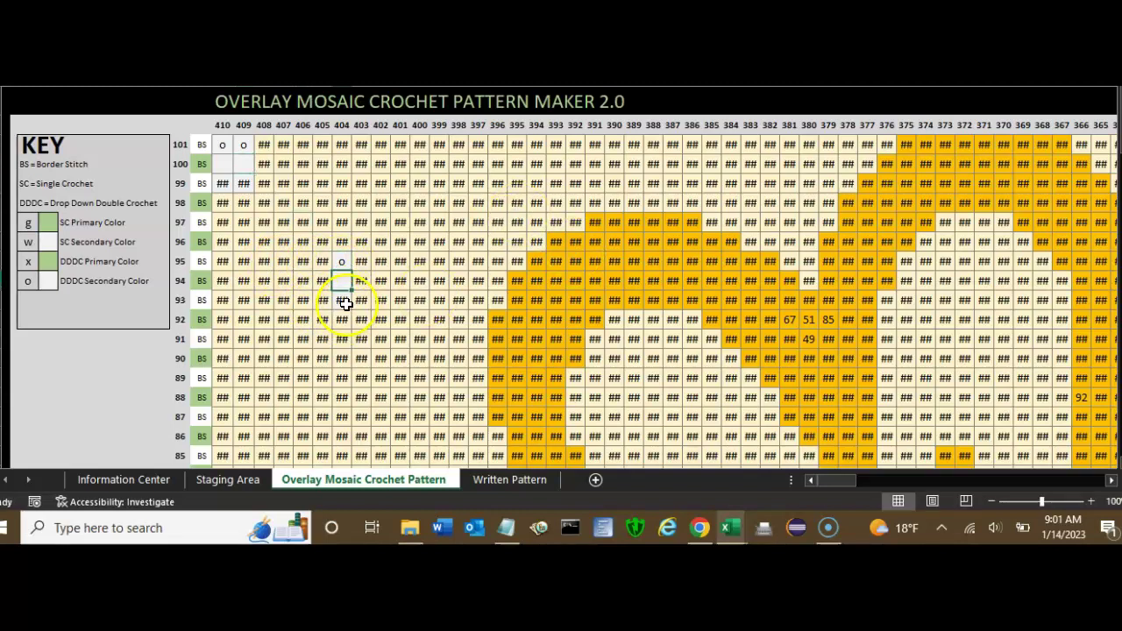
Type w into row 95, stitch 395, then delete it so the cell is empty
{"action": "left_click", "coordinate": [361, 261]}
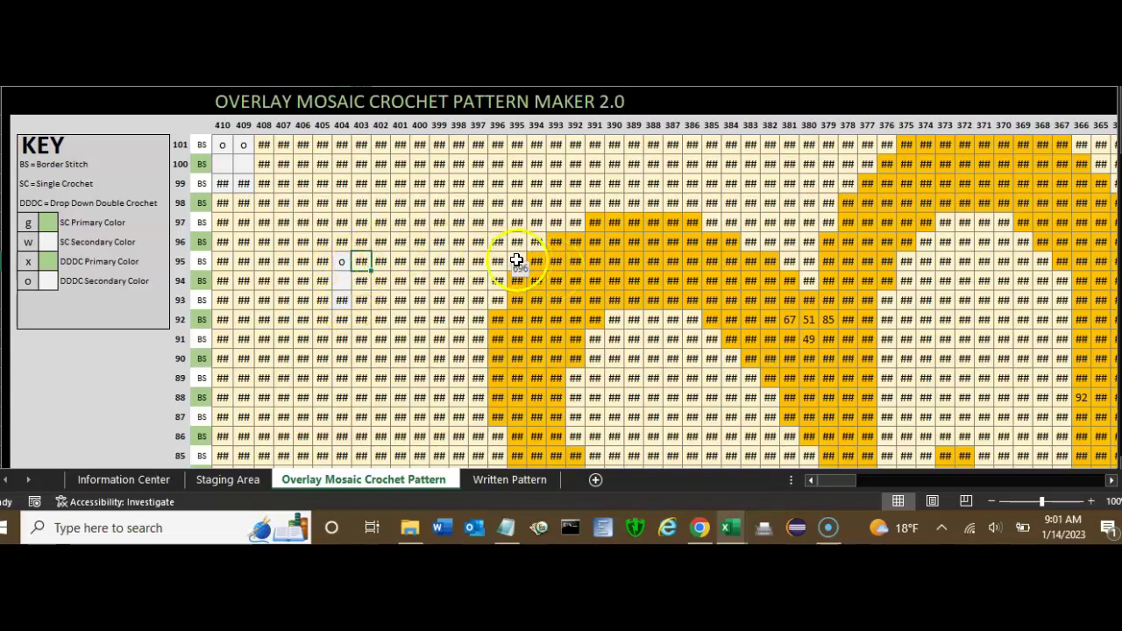
{"action": "left_click", "coordinate": [517, 260]}
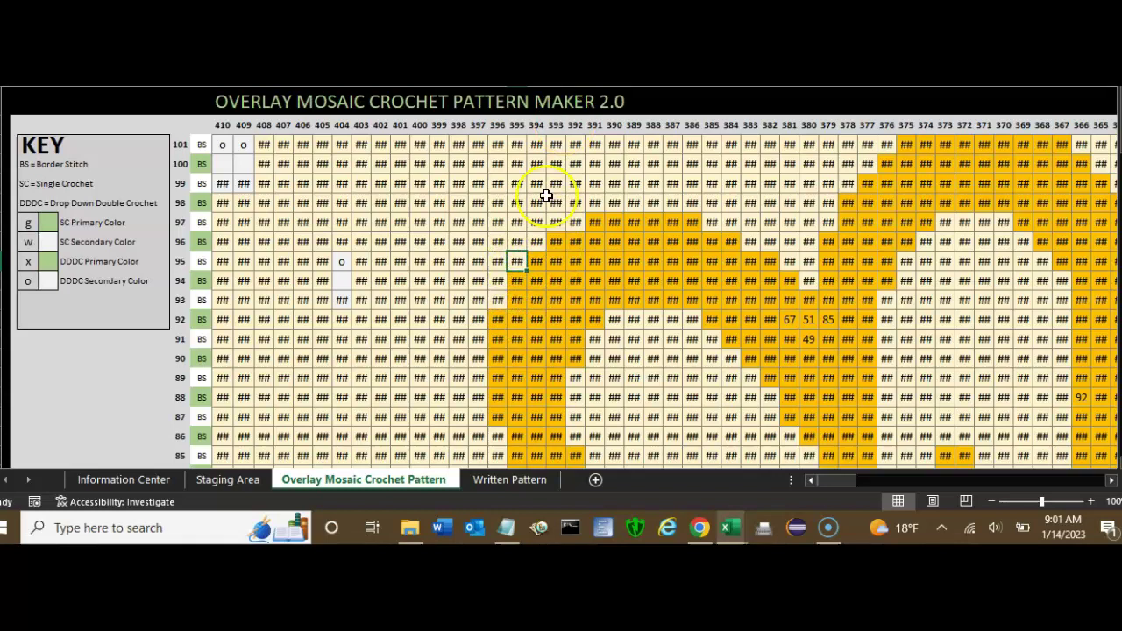
{"action": "type", "text": "w"}
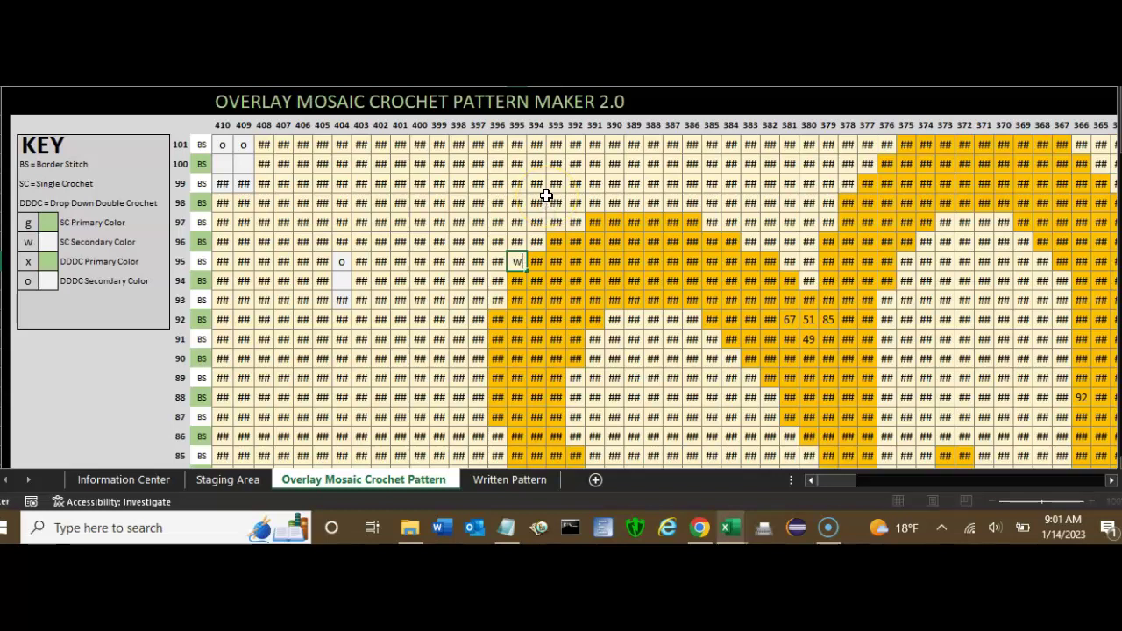
{"action": "key", "text": "Return"}
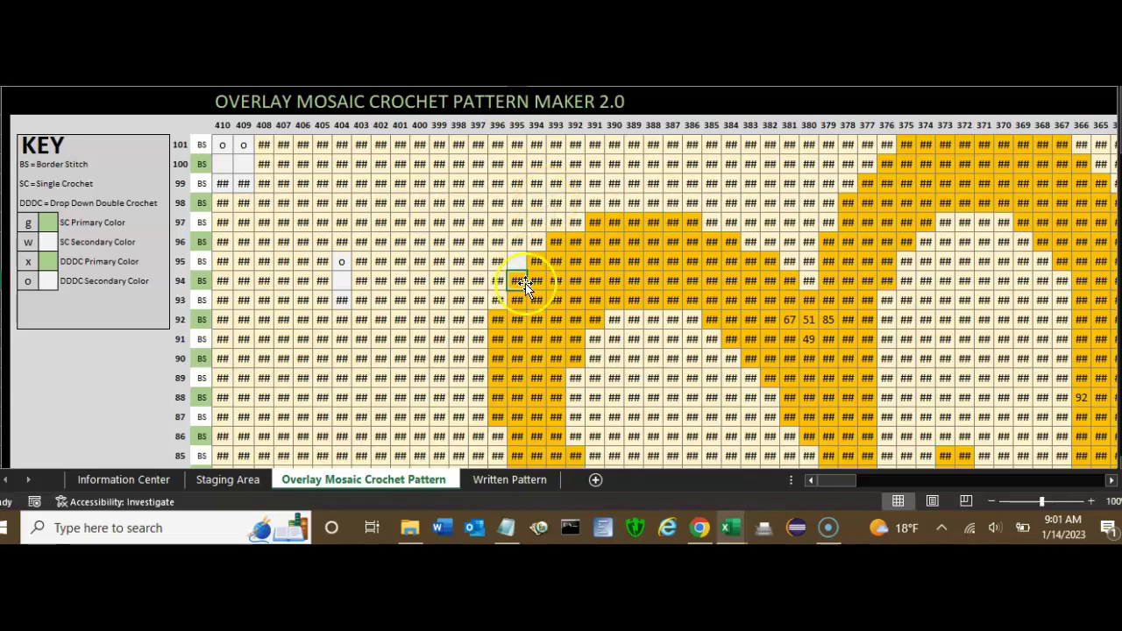
{"action": "left_click", "coordinate": [517, 263]}
{"action": "left_click", "coordinate": [517, 262]}
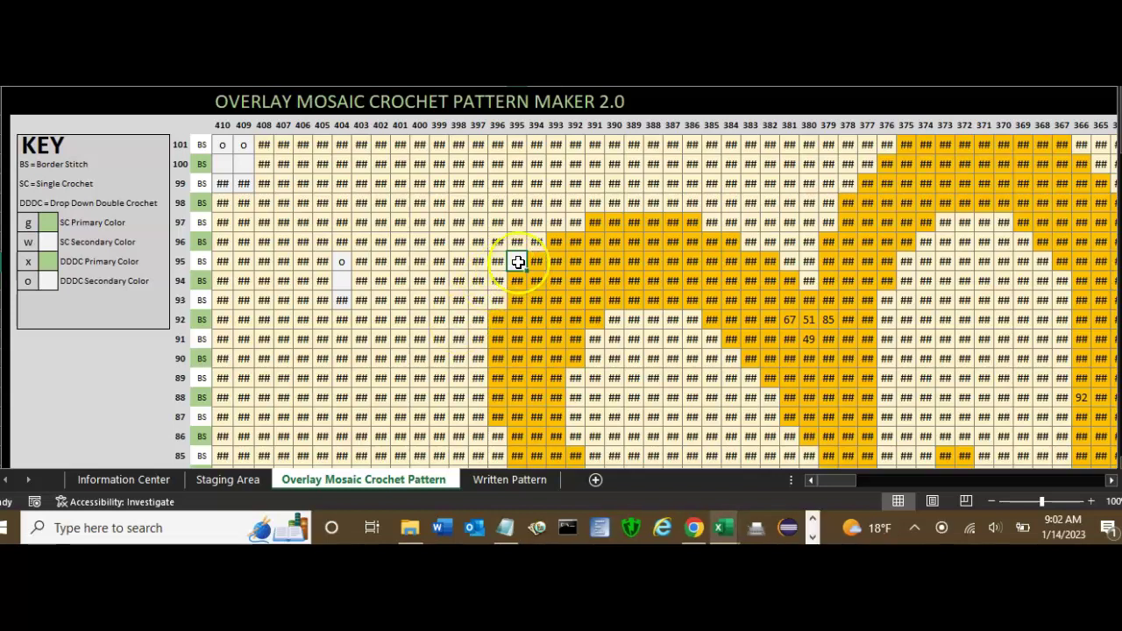
{"action": "key", "text": "Delete"}
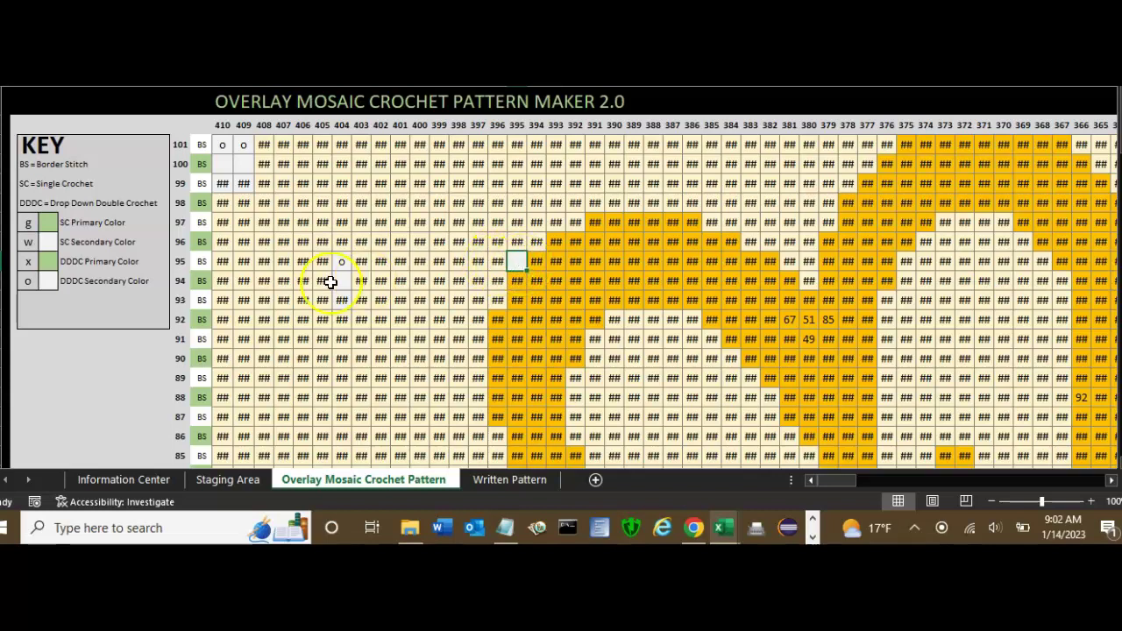
Check the g code in the KEY and reselect the blank row 95, stitch 395 cell
{"action": "left_click", "coordinate": [29, 285]}
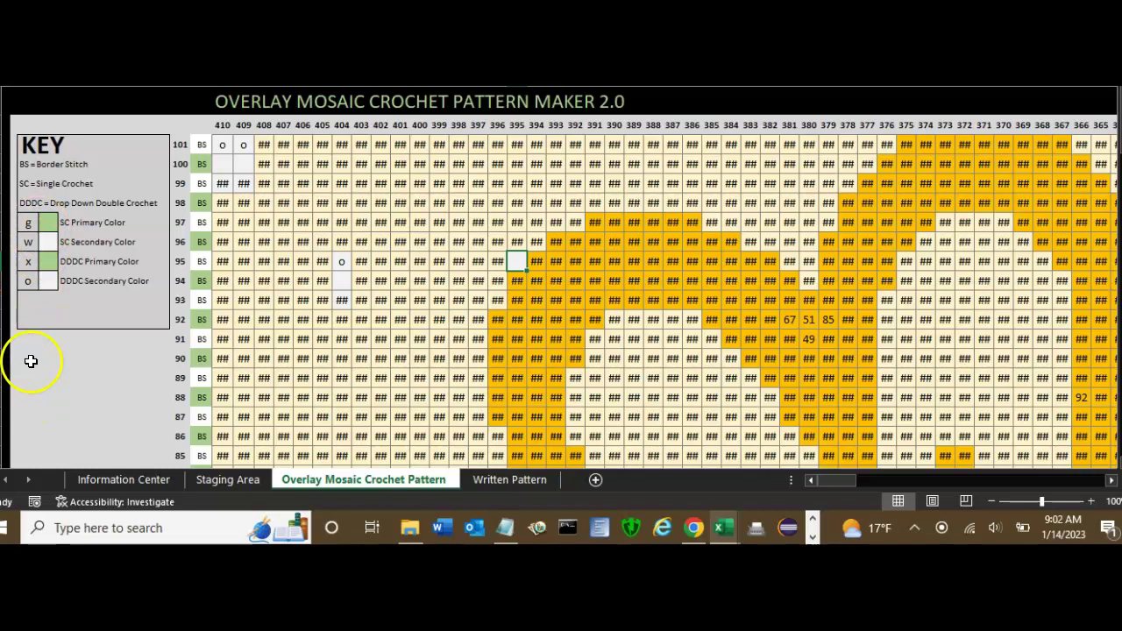
{"action": "left_click", "coordinate": [33, 223]}
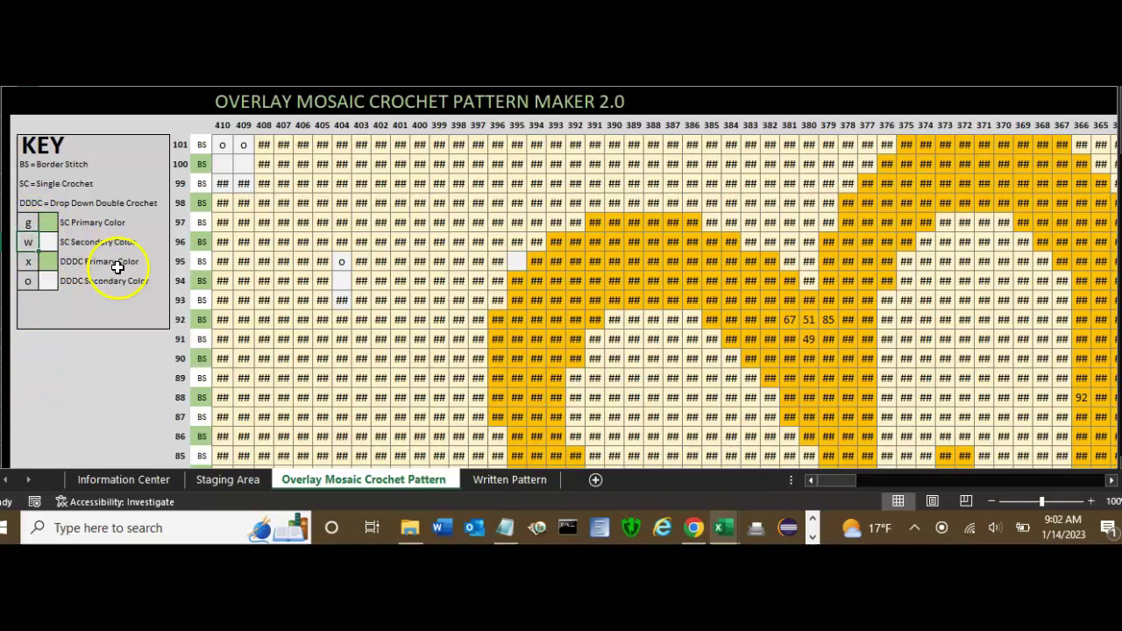
{"action": "left_click", "coordinate": [517, 261]}
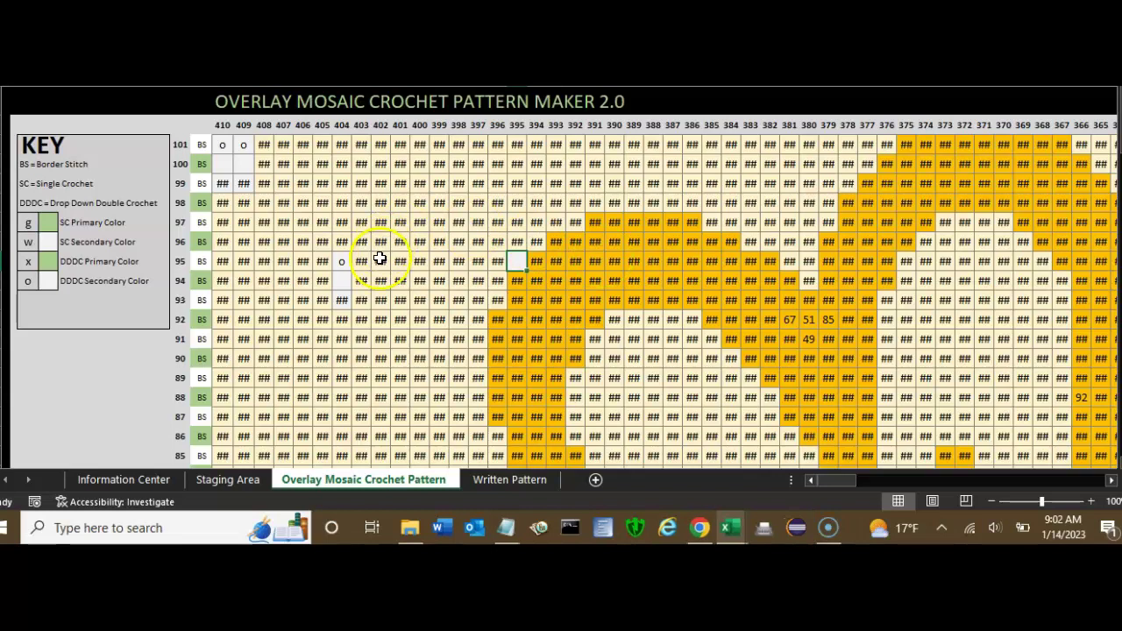
{"action": "left_click", "coordinate": [342, 260]}
{"action": "left_click", "coordinate": [241, 144]}
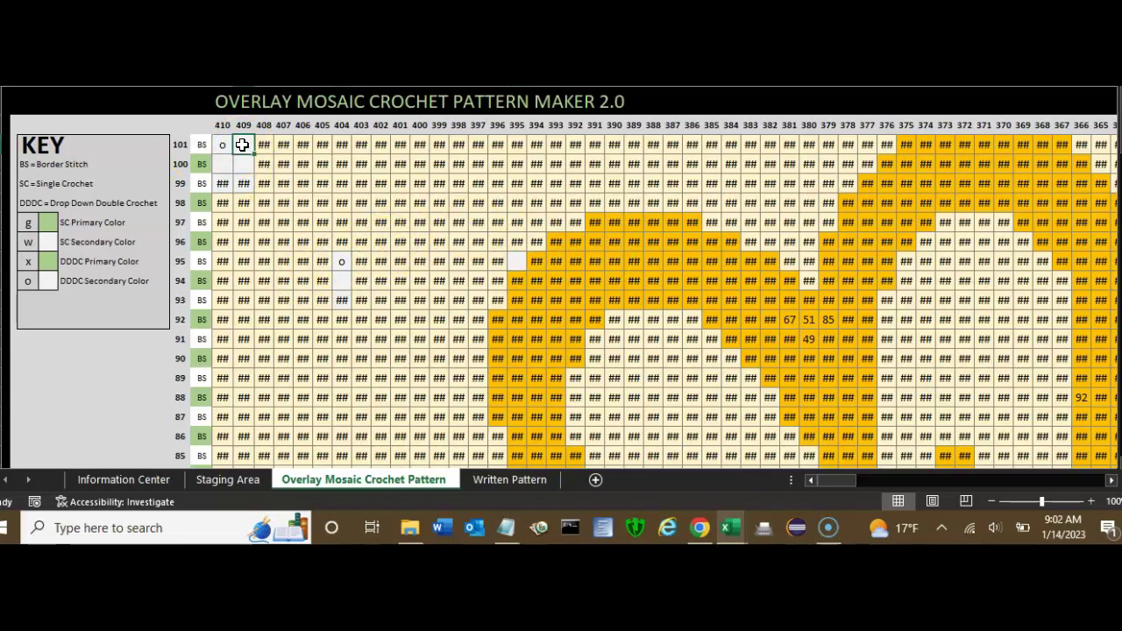
{"action": "type", "text": "o"}
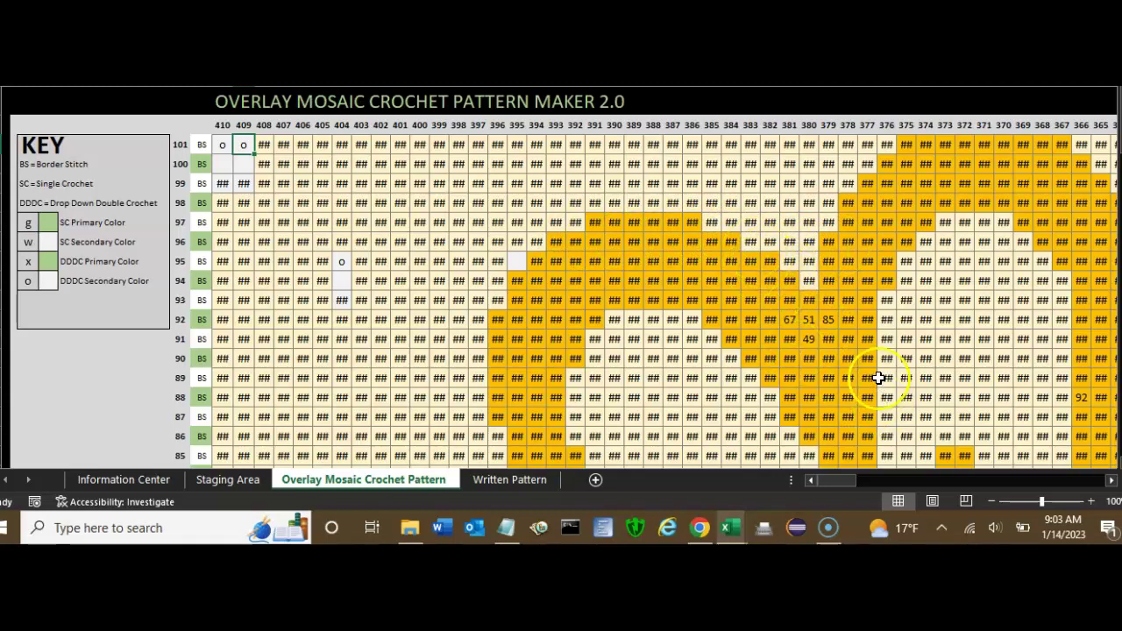
{"action": "left_click", "coordinate": [554, 242]}
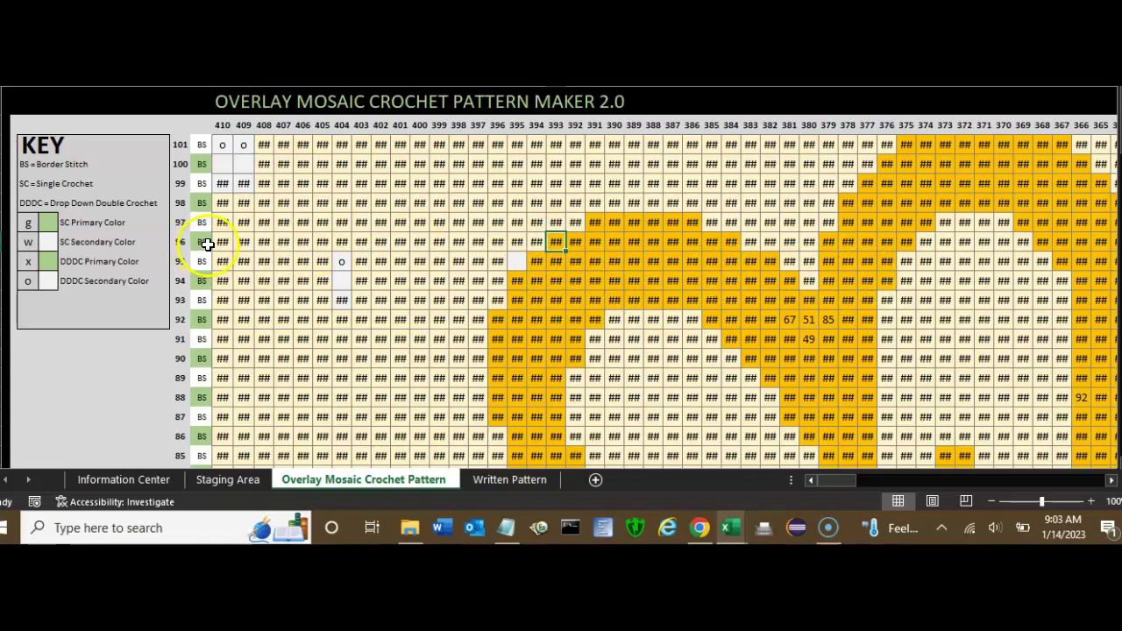
{"action": "mouse_move", "coordinate": [559, 240]}
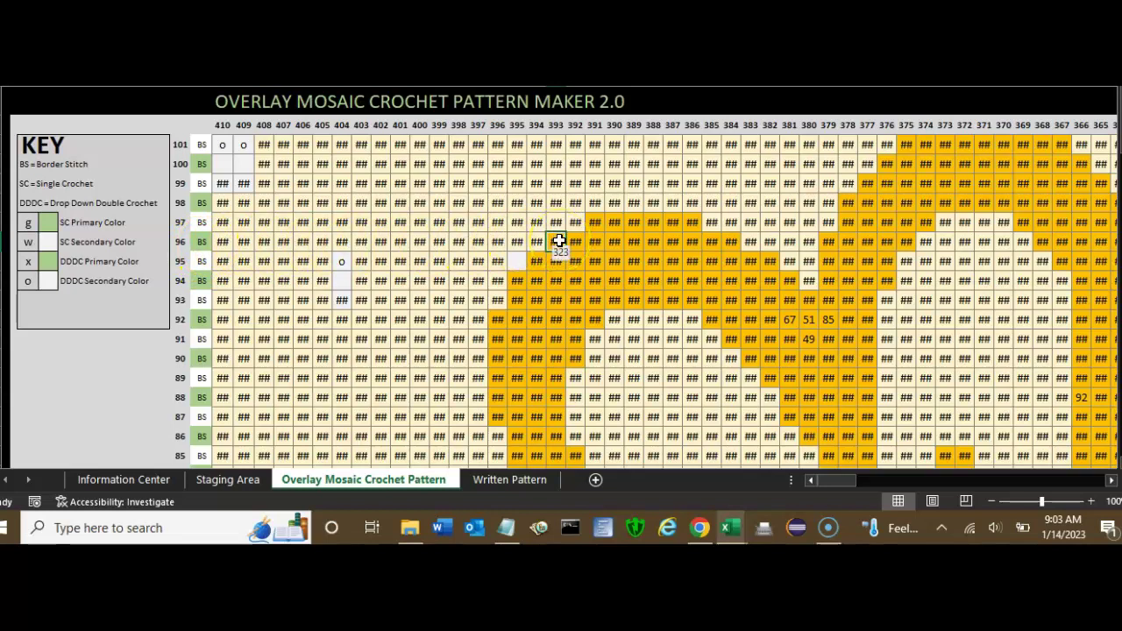
{"action": "mouse_move", "coordinate": [673, 306]}
{"action": "type", "text": "g"}
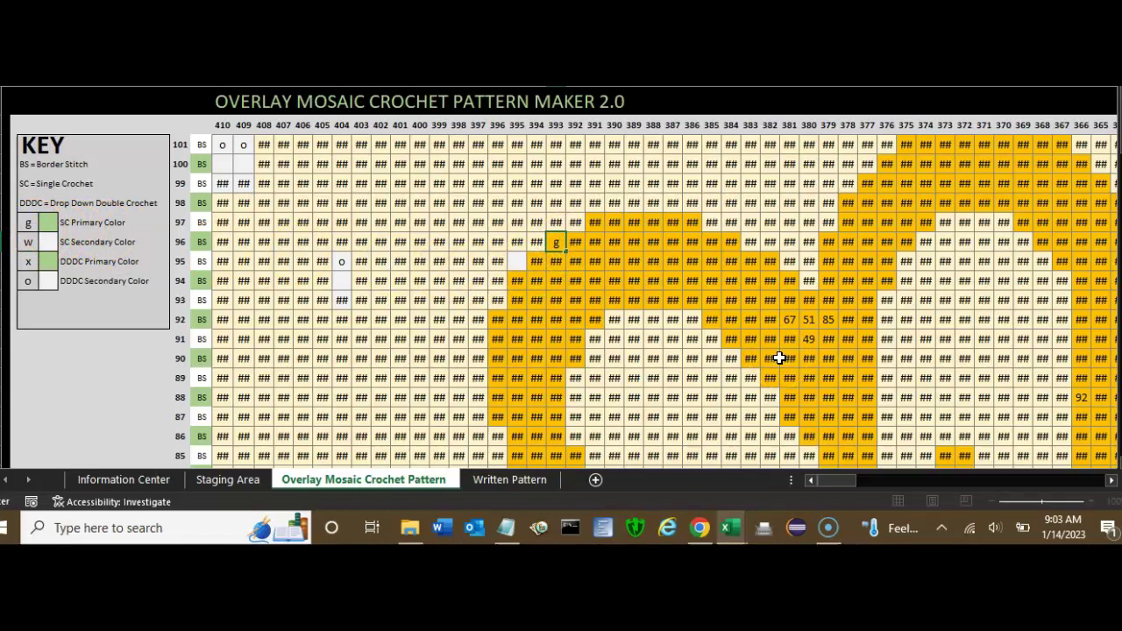
{"action": "key", "text": "Return"}
{"action": "left_click", "coordinate": [561, 242]}
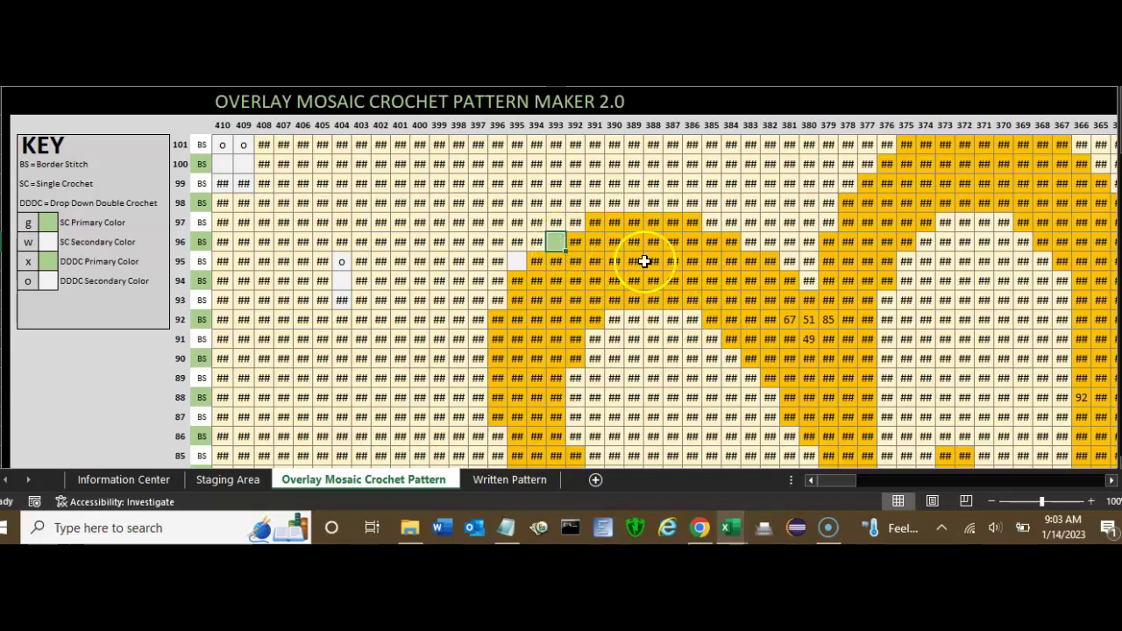
{"action": "key", "text": "ctrl+z"}
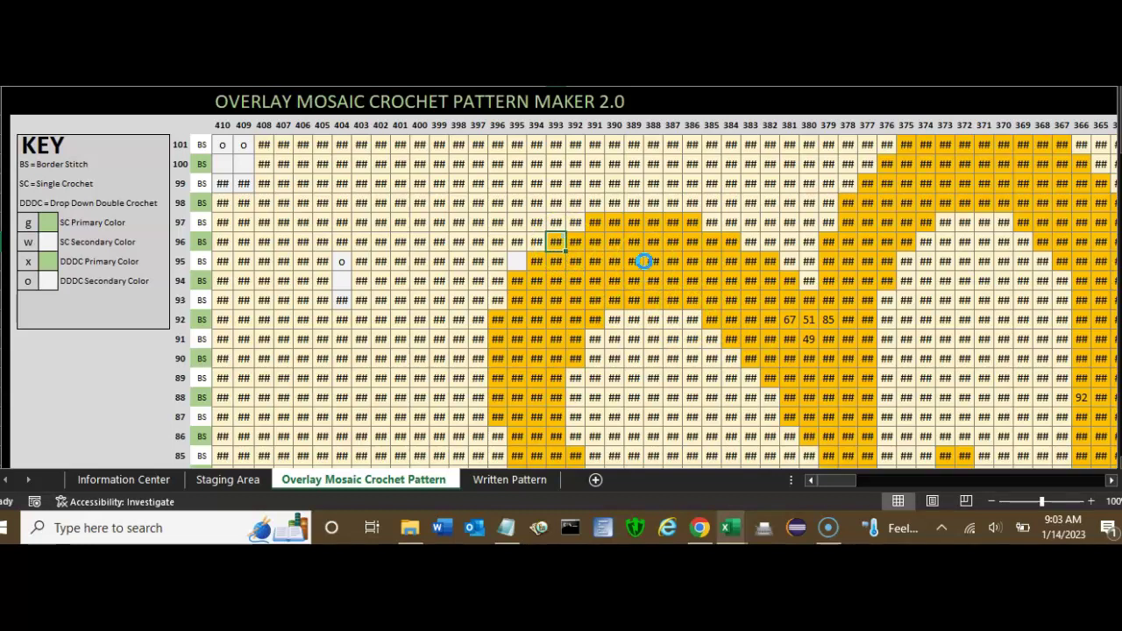
{"action": "left_click", "coordinate": [555, 242]}
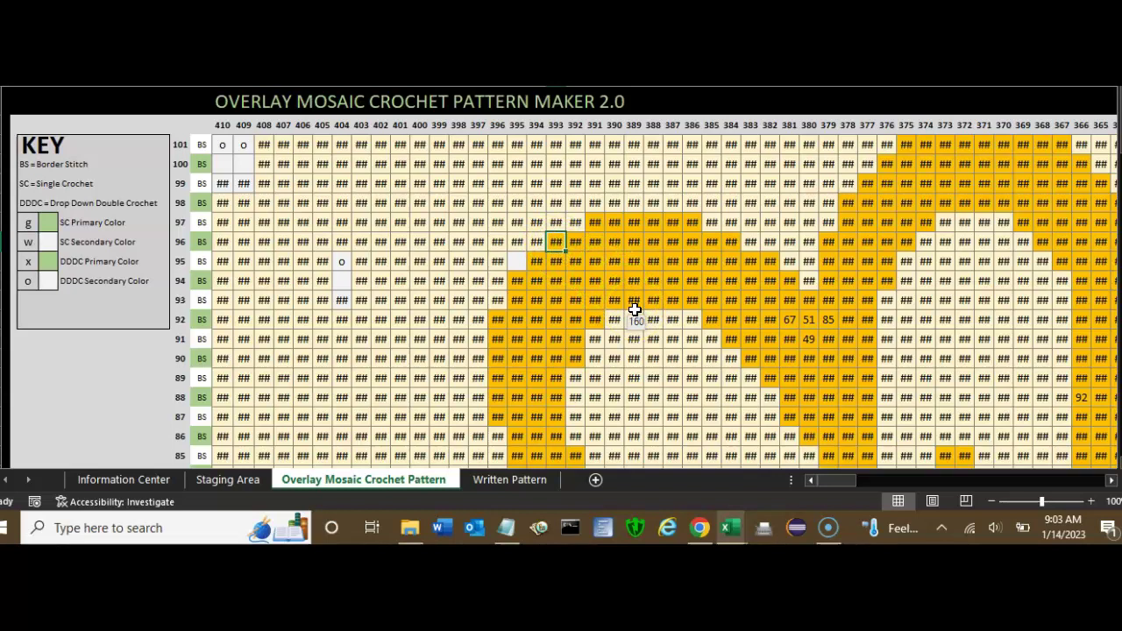
{"action": "left_click", "coordinate": [32, 248]}
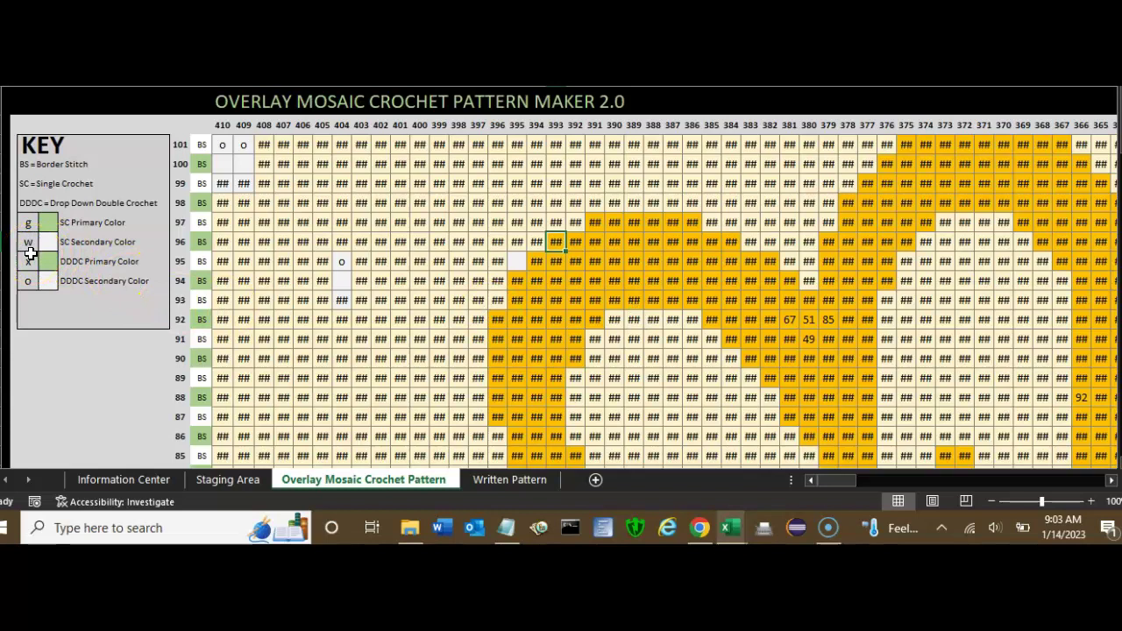
{"action": "type", "text": "w"}
{"action": "key", "text": "Return"}
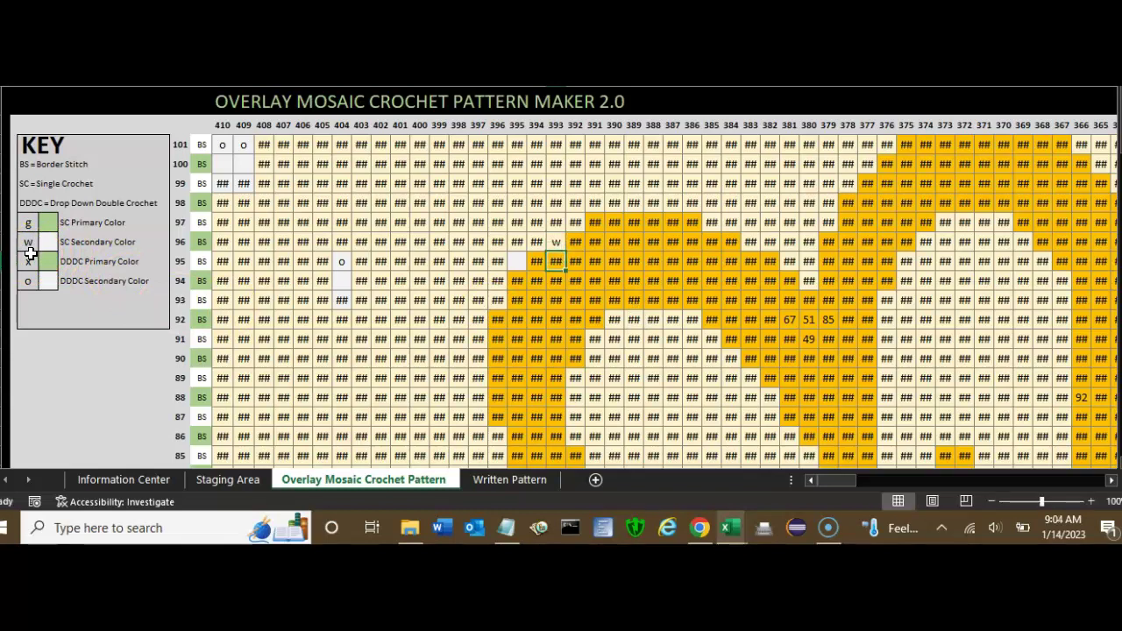
{"action": "left_click", "coordinate": [556, 241]}
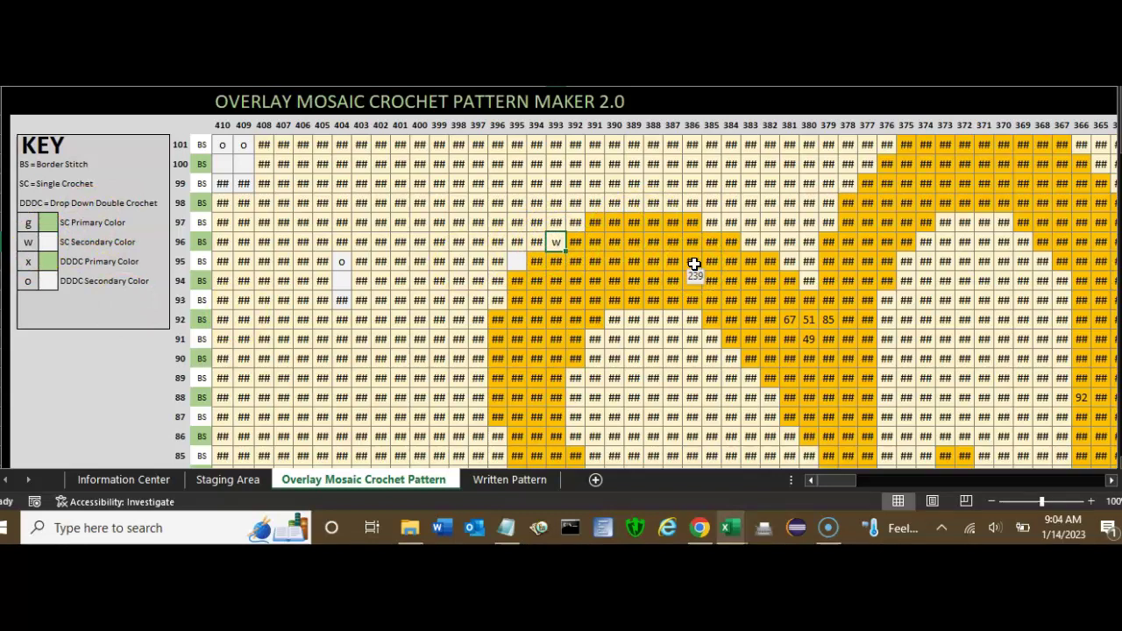
{"action": "left_click", "coordinate": [561, 246]}
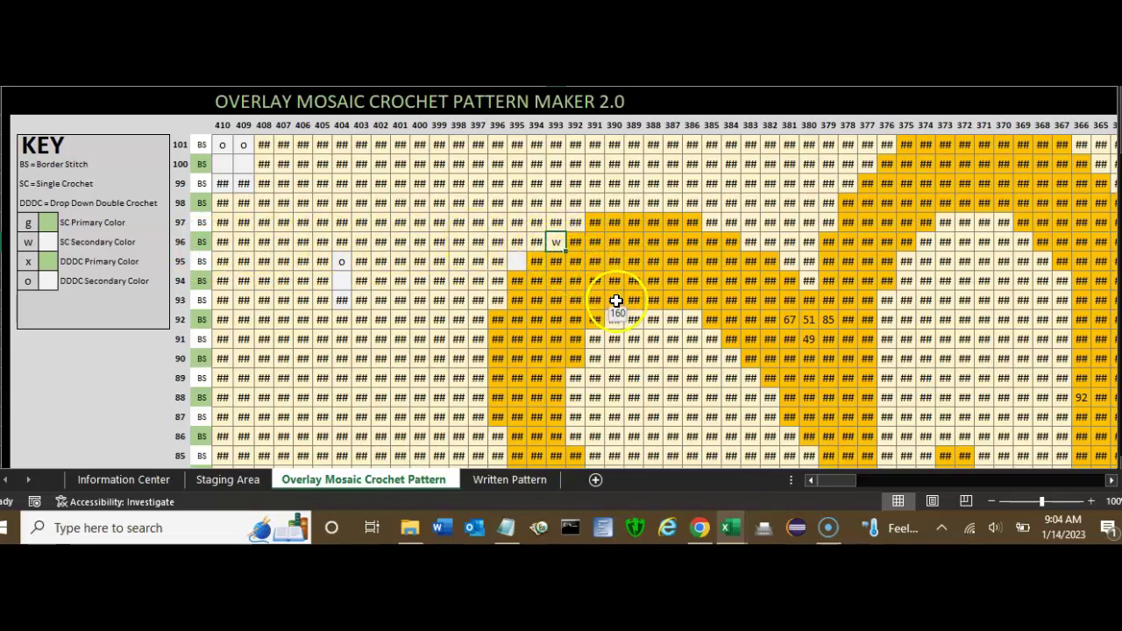
{"action": "key", "text": "ctrl+z"}
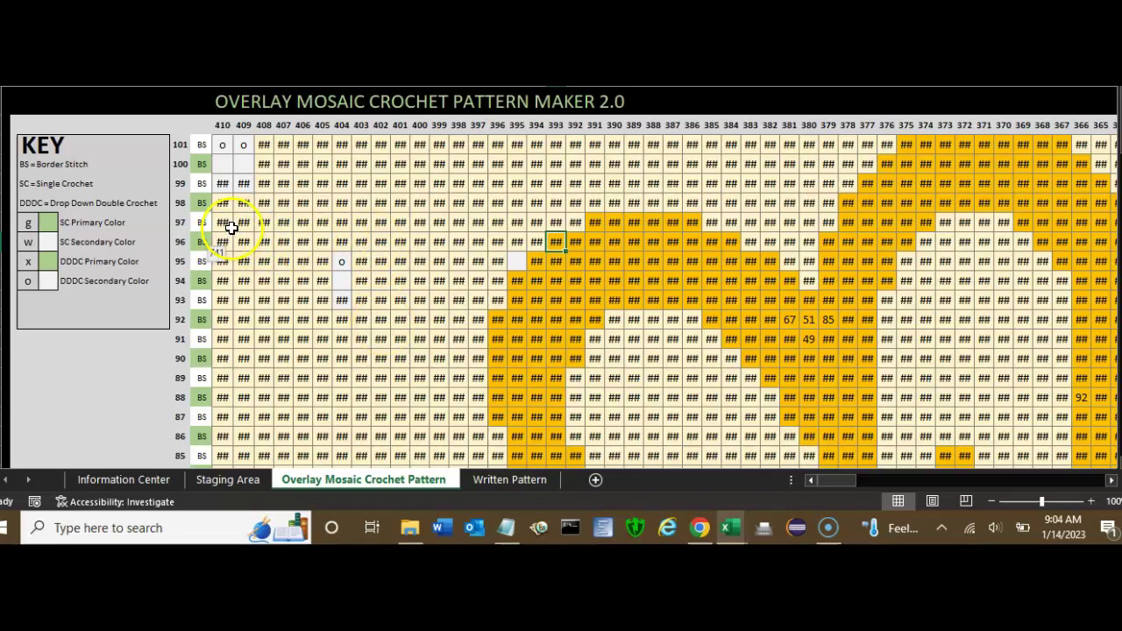
Add an o code at row 100, stitch 407
{"action": "left_click", "coordinate": [224, 144]}
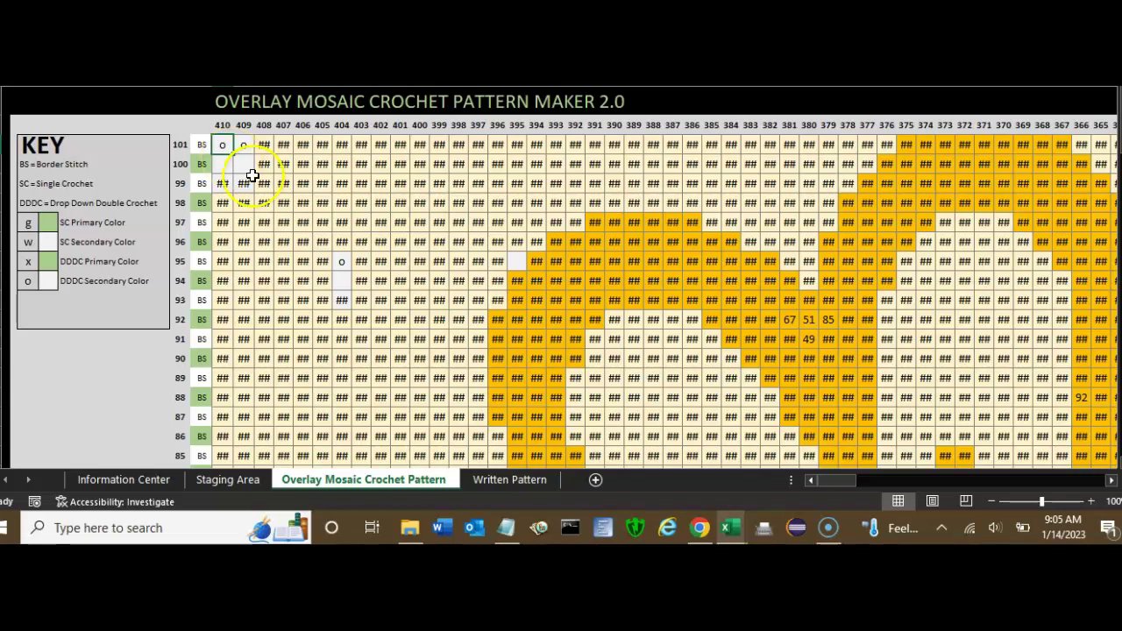
{"action": "left_click", "coordinate": [283, 164]}
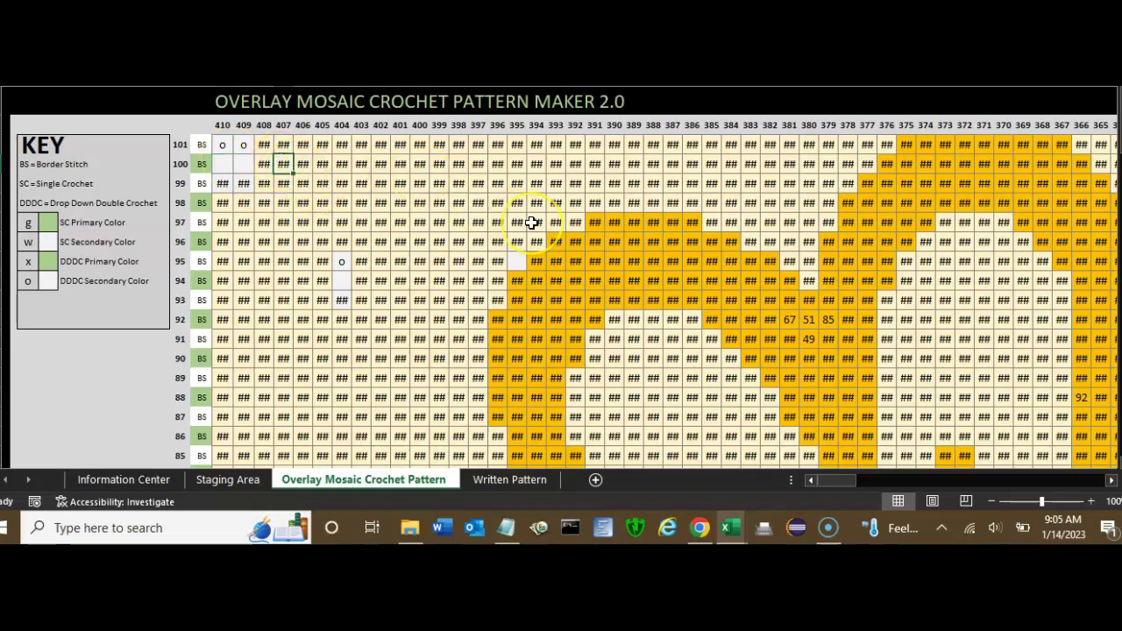
{"action": "type", "text": "o"}
{"action": "key", "text": "Return"}
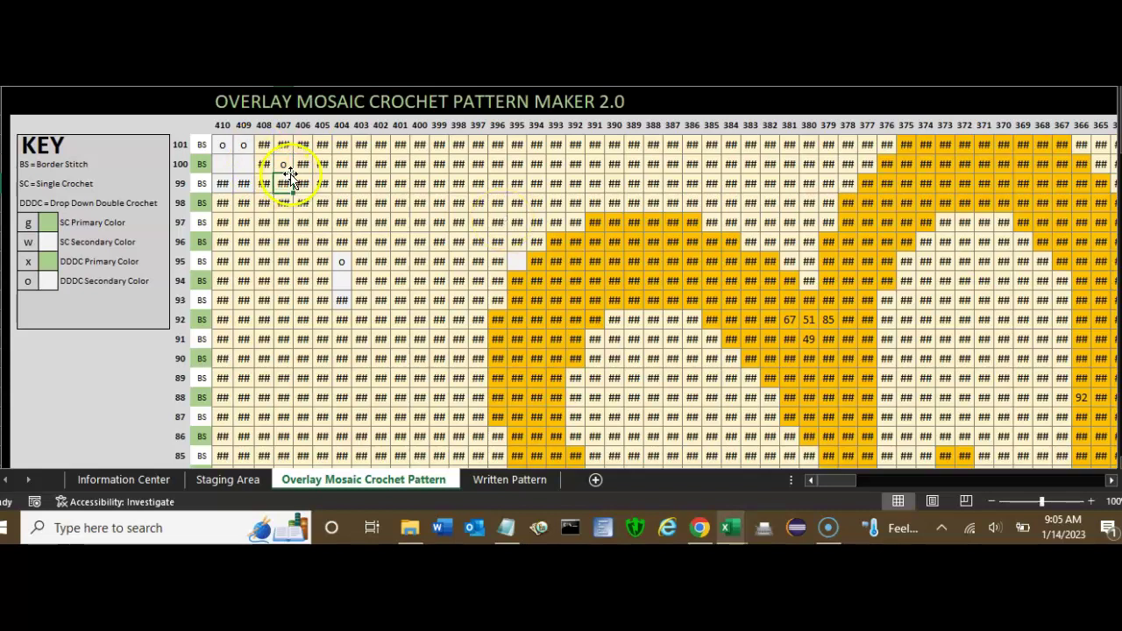
{"action": "left_click", "coordinate": [319, 163]}
{"action": "left_click", "coordinate": [286, 166]}
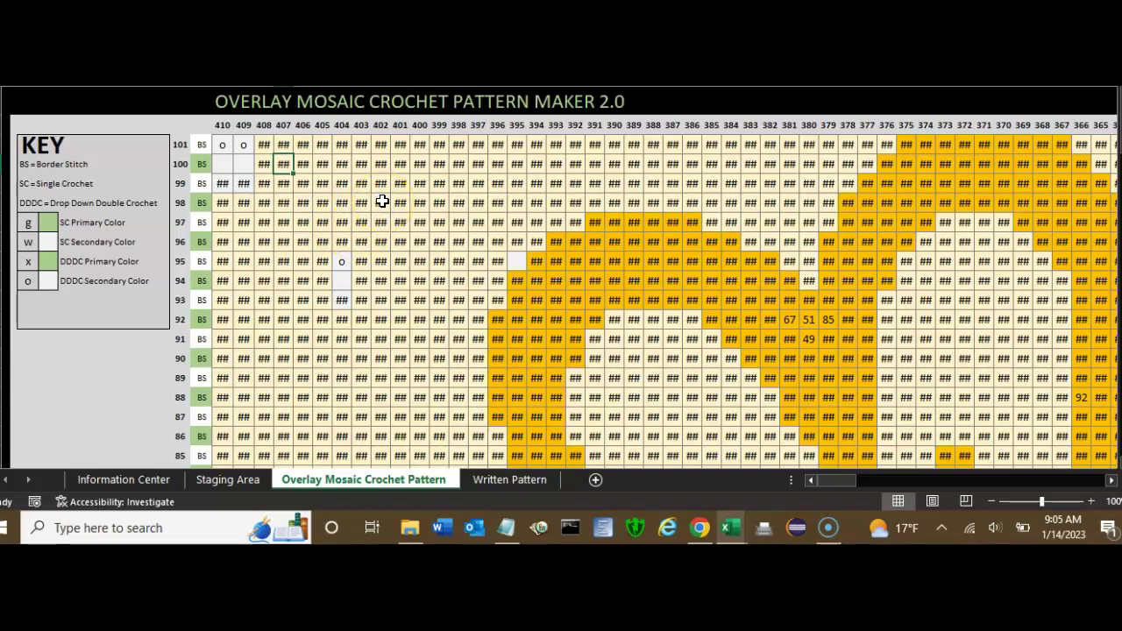
{"action": "left_click", "coordinate": [283, 166]}
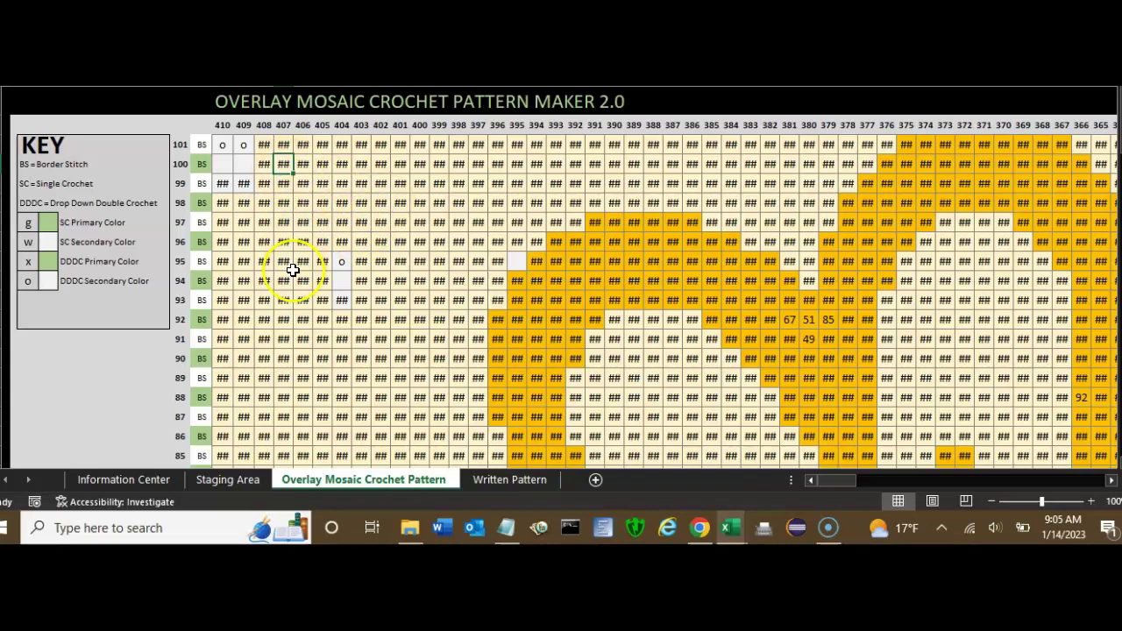
Undo the recent trial code entries with Ctrl+Z to restore the grid
{"action": "left_click", "coordinate": [470, 362]}
{"action": "key", "text": "ctrl+z"}
{"action": "key", "text": "ctrl+z"}
{"action": "key", "text": "ctrl+z"}
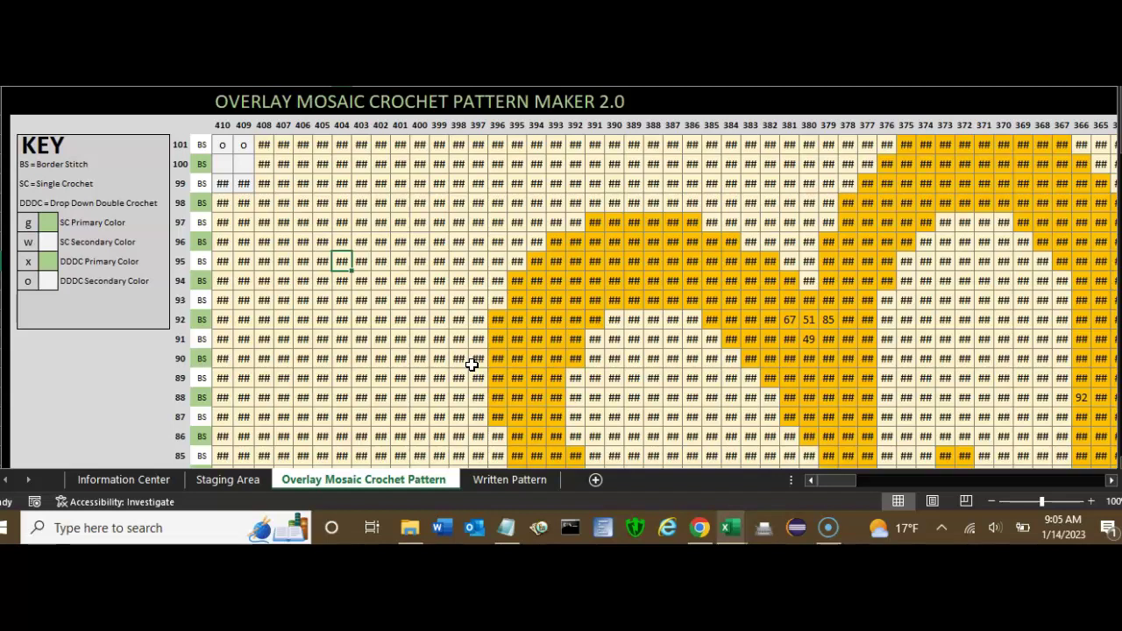
{"action": "key", "text": "ctrl+z"}
{"action": "key", "text": "ctrl+z"}
{"action": "key", "text": "ctrl+z"}
{"action": "key", "text": "ctrl+z"}
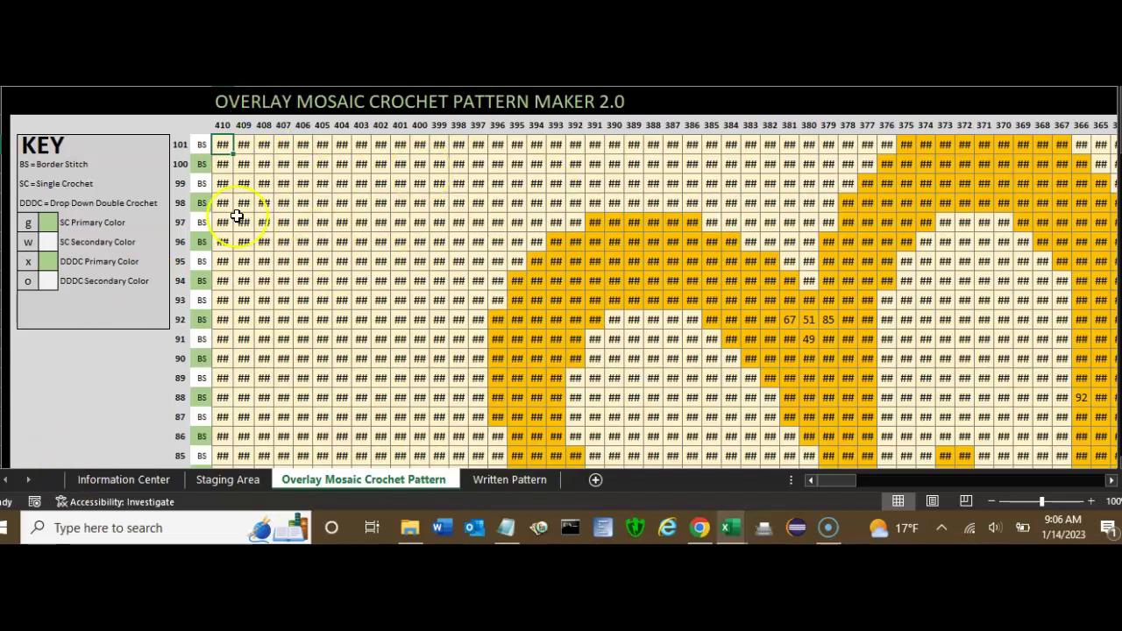
{"action": "left_click", "coordinate": [129, 484]}
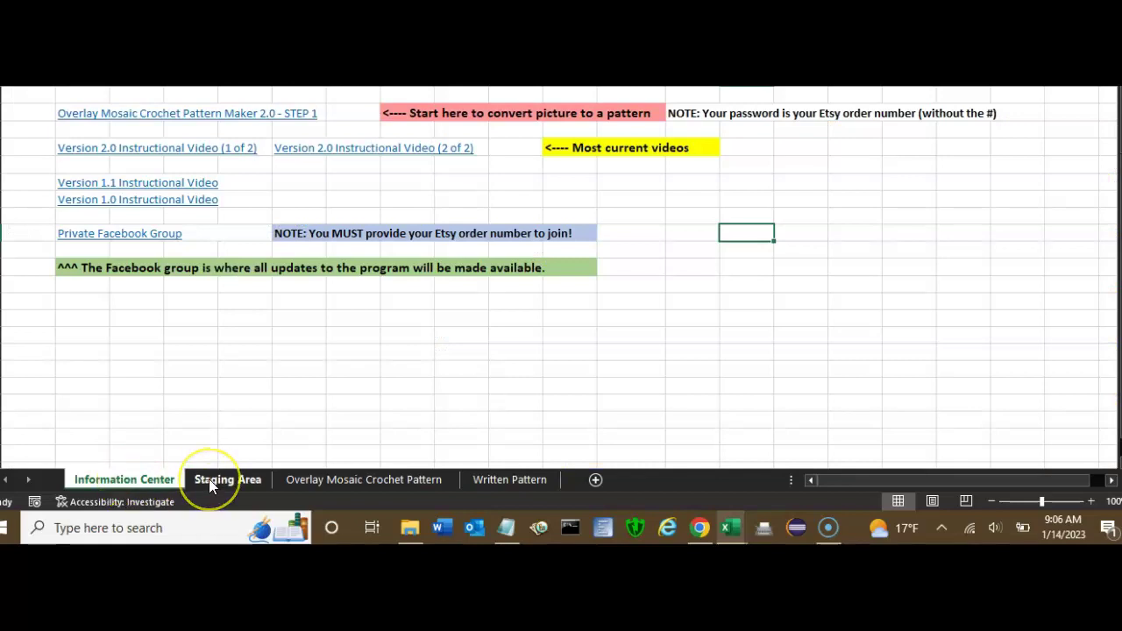
{"action": "left_click", "coordinate": [209, 478]}
{"action": "left_click", "coordinate": [385, 480]}
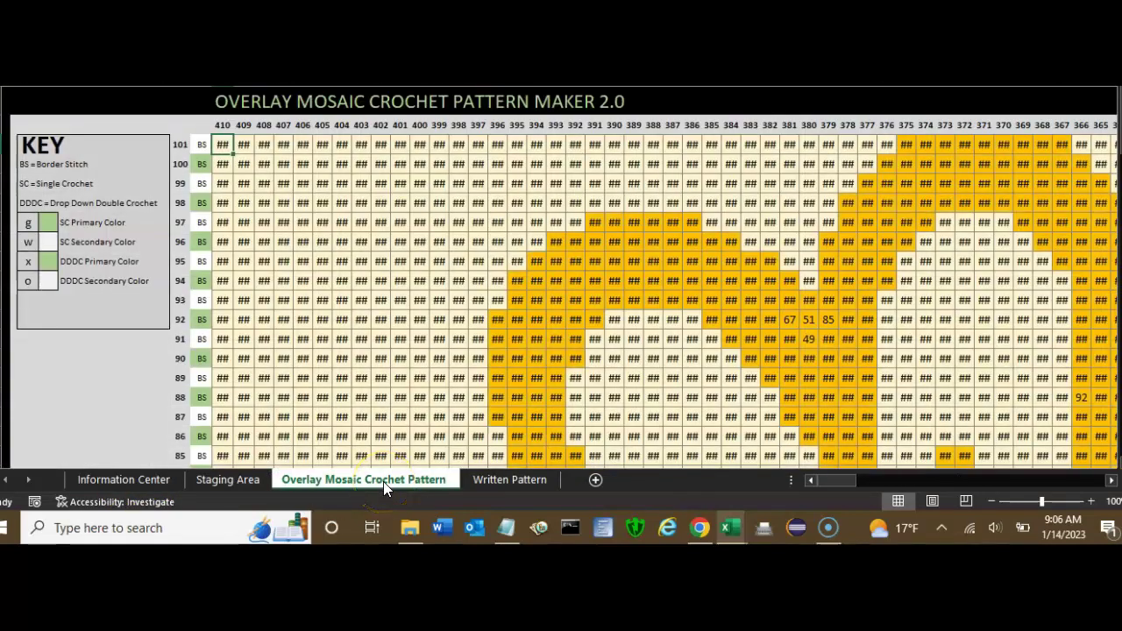
{"action": "left_click", "coordinate": [506, 482]}
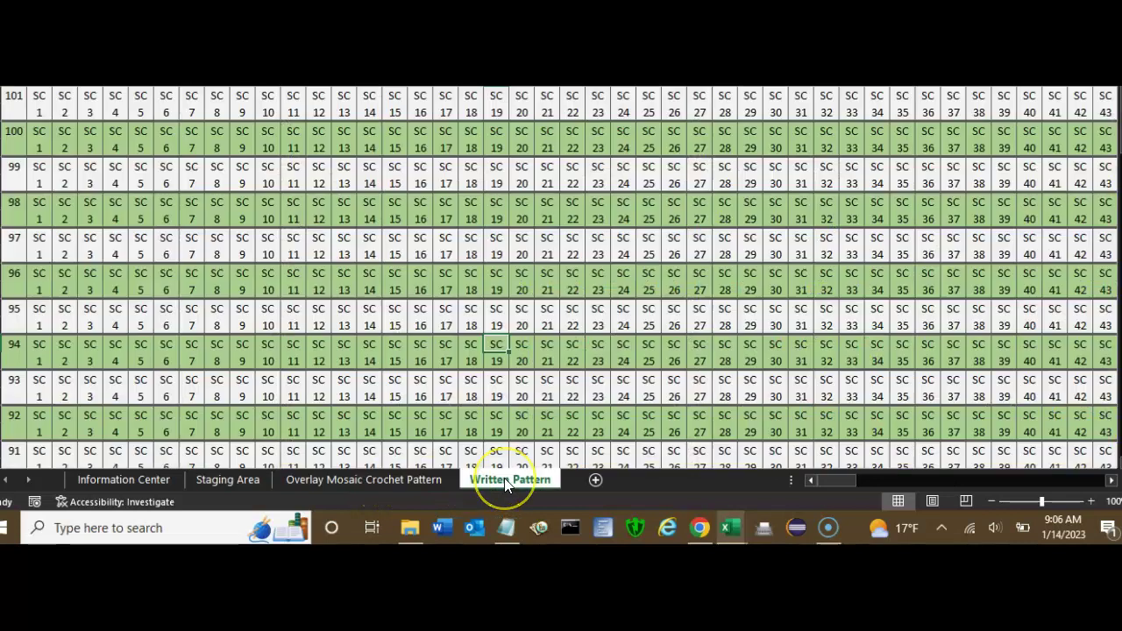
{"action": "left_click", "coordinate": [341, 482]}
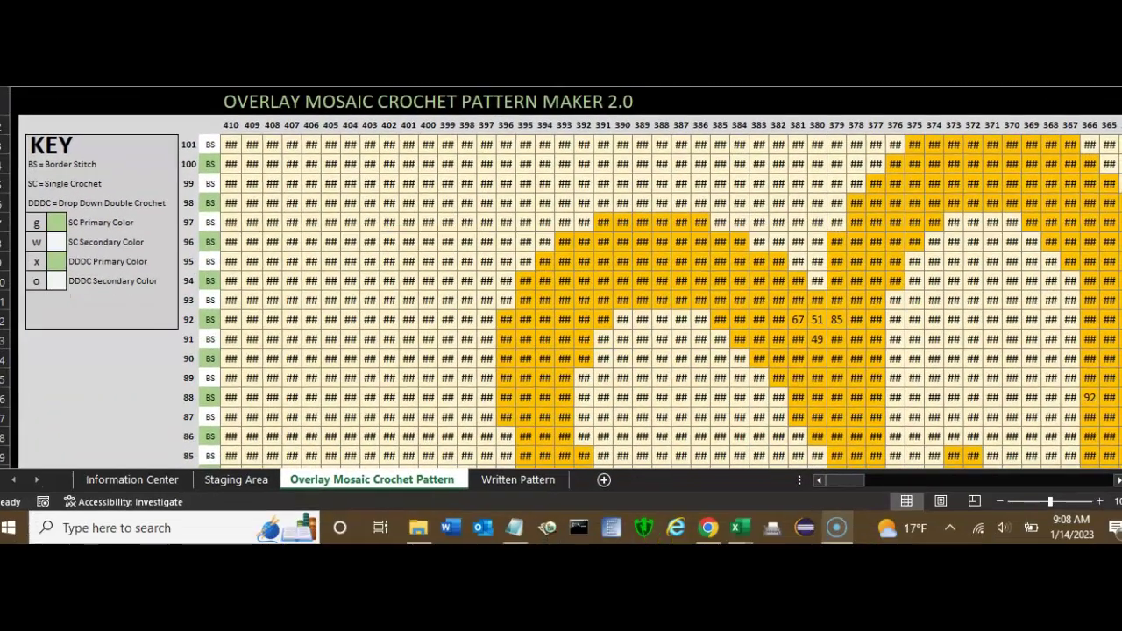
{"action": "left_click", "coordinate": [237, 148]}
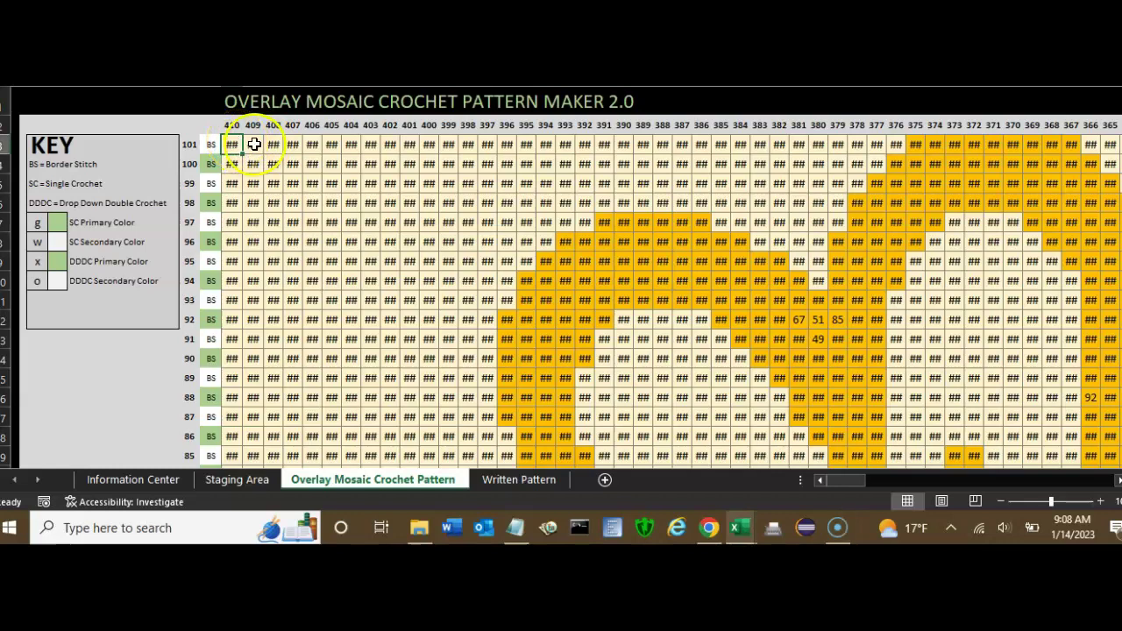
{"action": "right_click", "coordinate": [254, 144]}
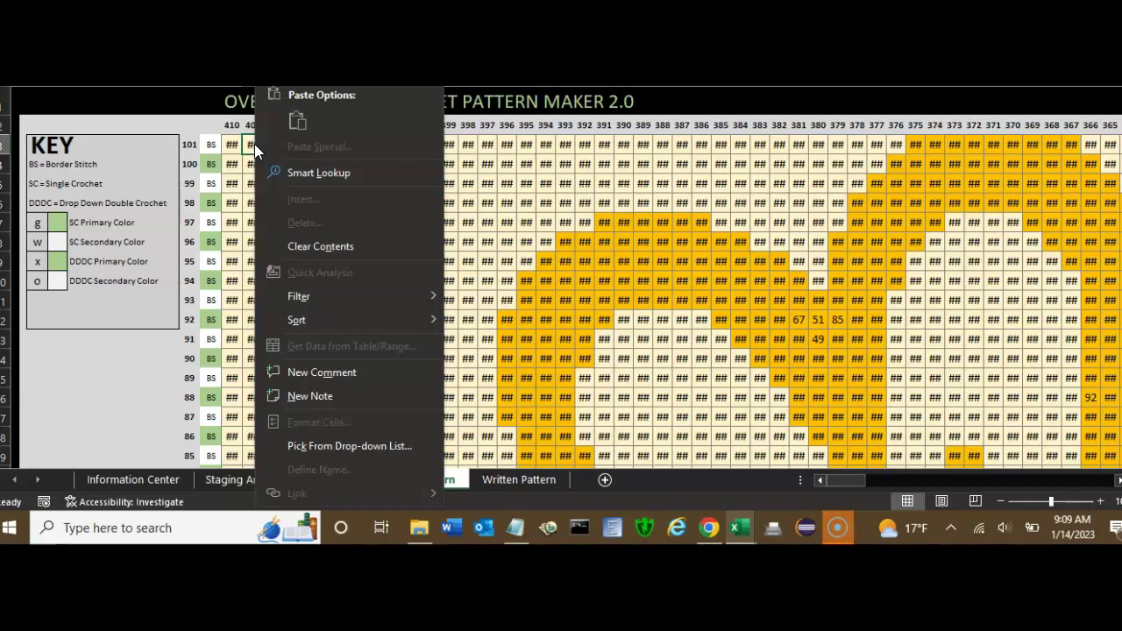
{"action": "left_click", "coordinate": [235, 188]}
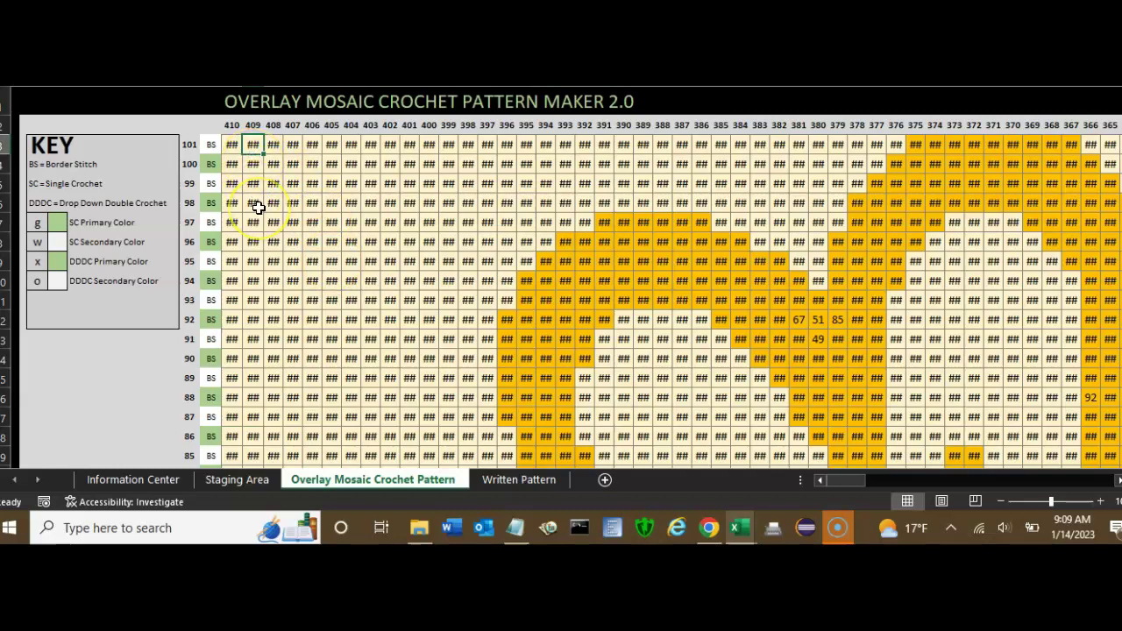
Select cells 410/101 through 379/91 and read Count 352 and the Sum in the status bar
{"action": "left_click", "coordinate": [235, 144]}
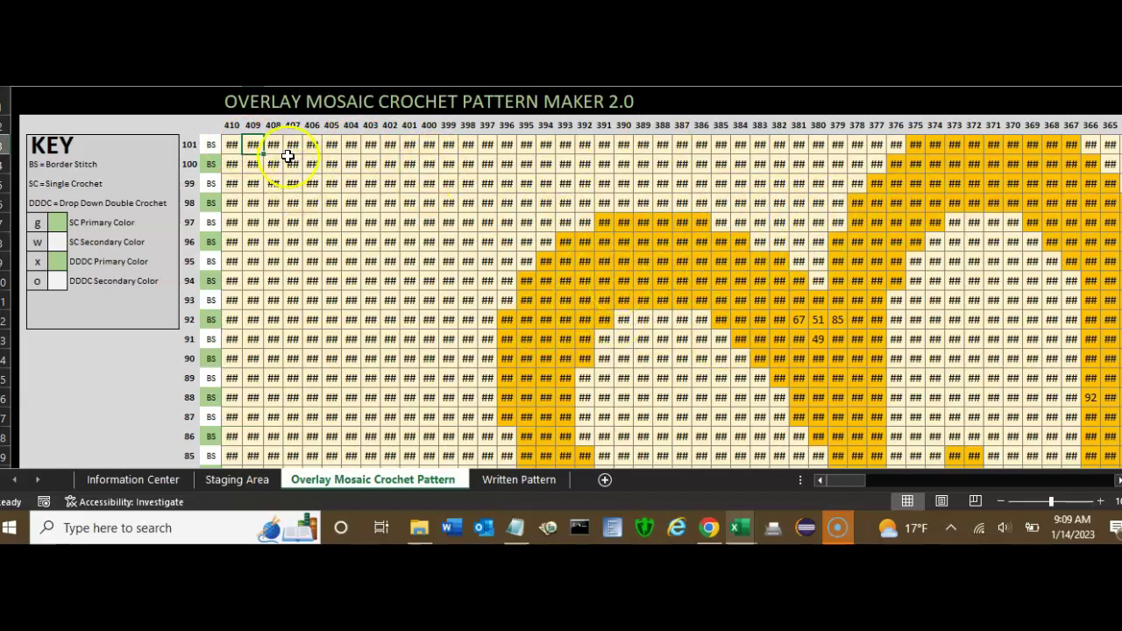
{"action": "mouse_move", "coordinate": [499, 191]}
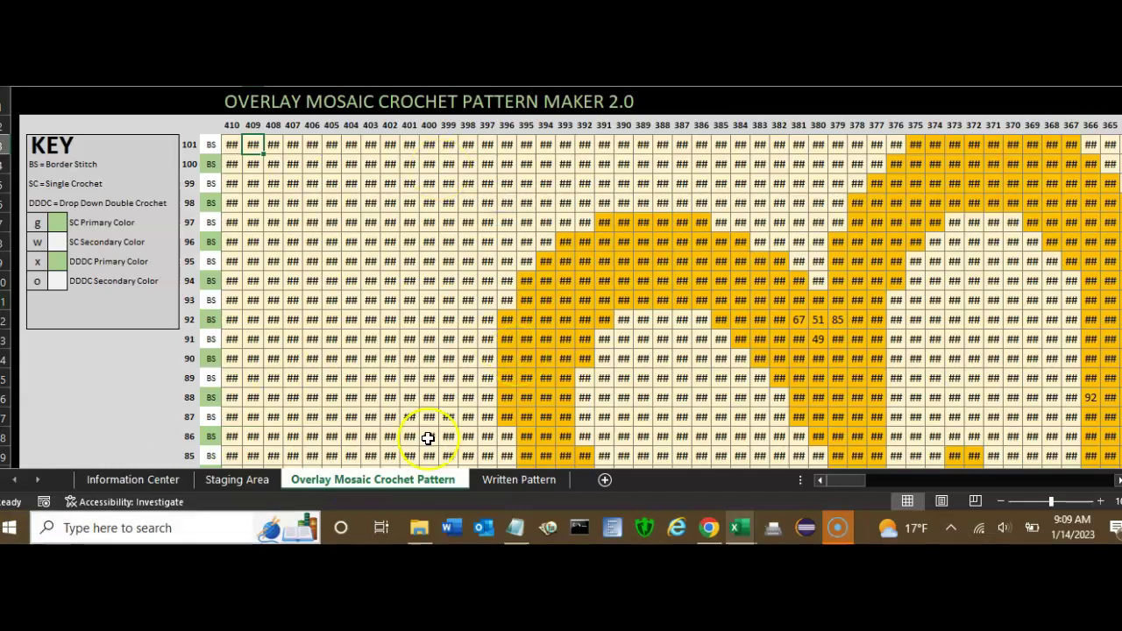
{"action": "left_click_drag", "start_coordinate": [237, 152], "coordinate": [834, 333]}
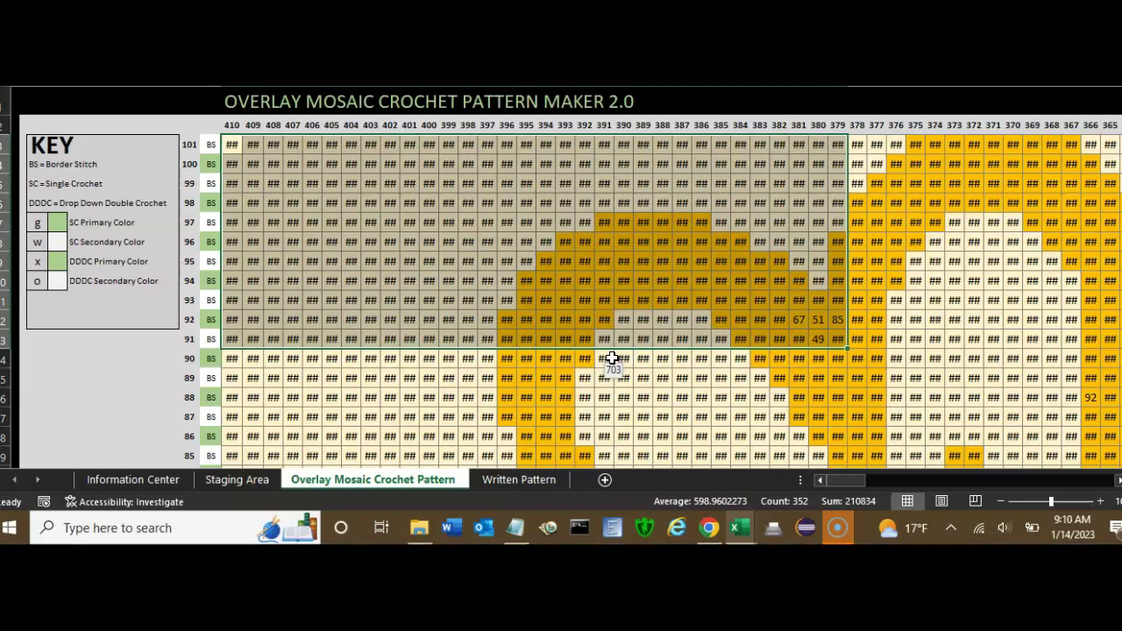
{"action": "left_click", "coordinate": [214, 119]}
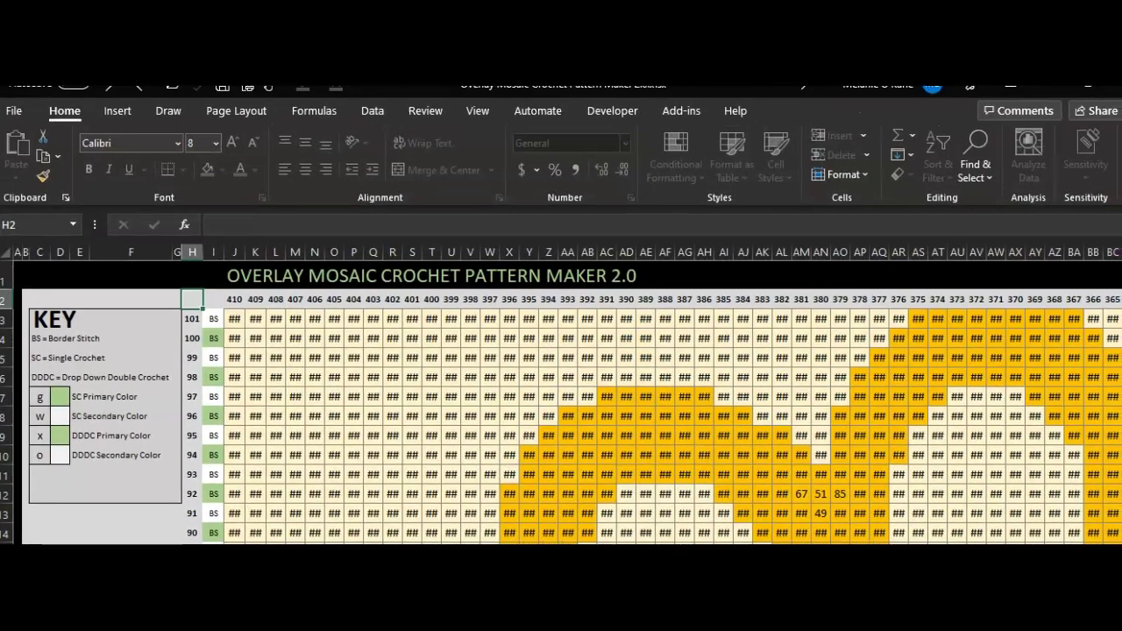
{"action": "left_click", "coordinate": [17, 115]}
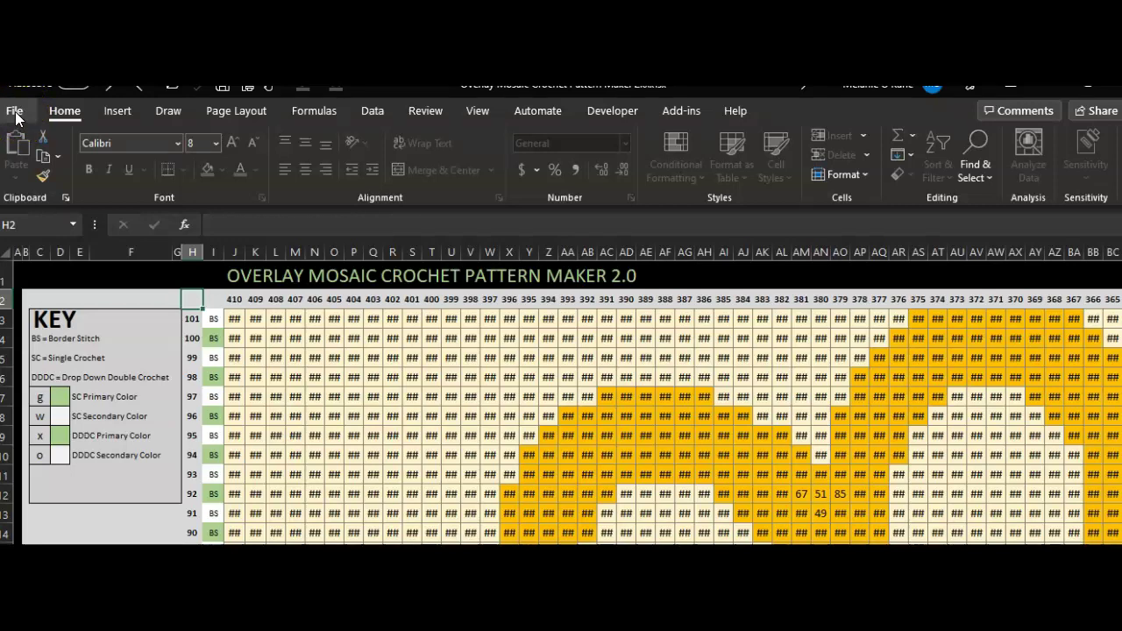
{"action": "left_click", "coordinate": [16, 119]}
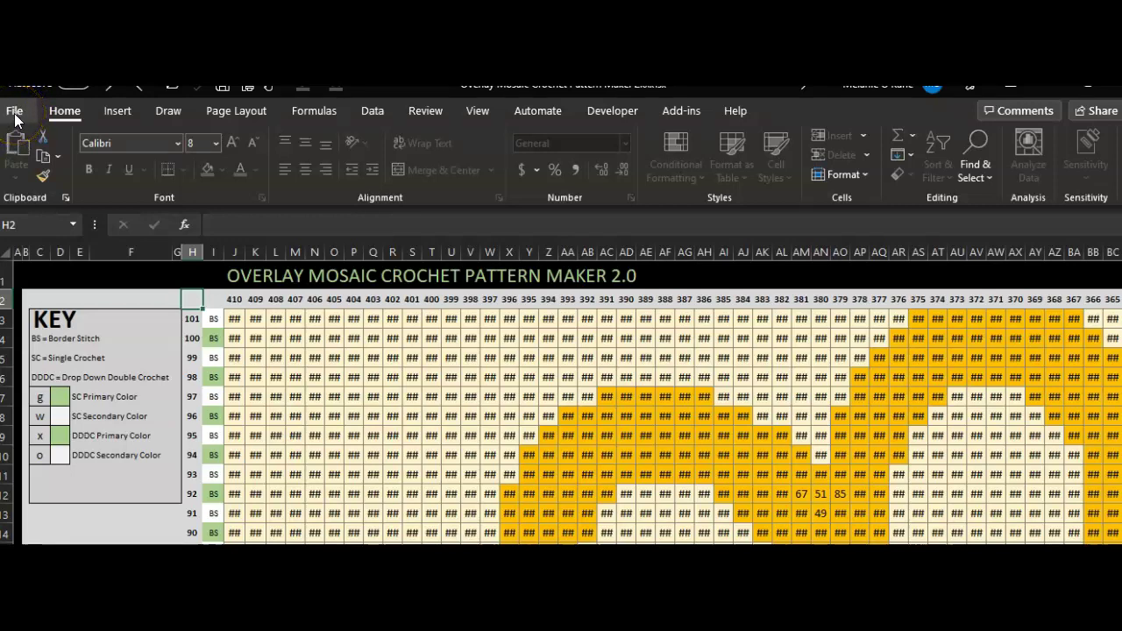
{"action": "left_click", "coordinate": [15, 119]}
{"action": "left_click", "coordinate": [14, 114]}
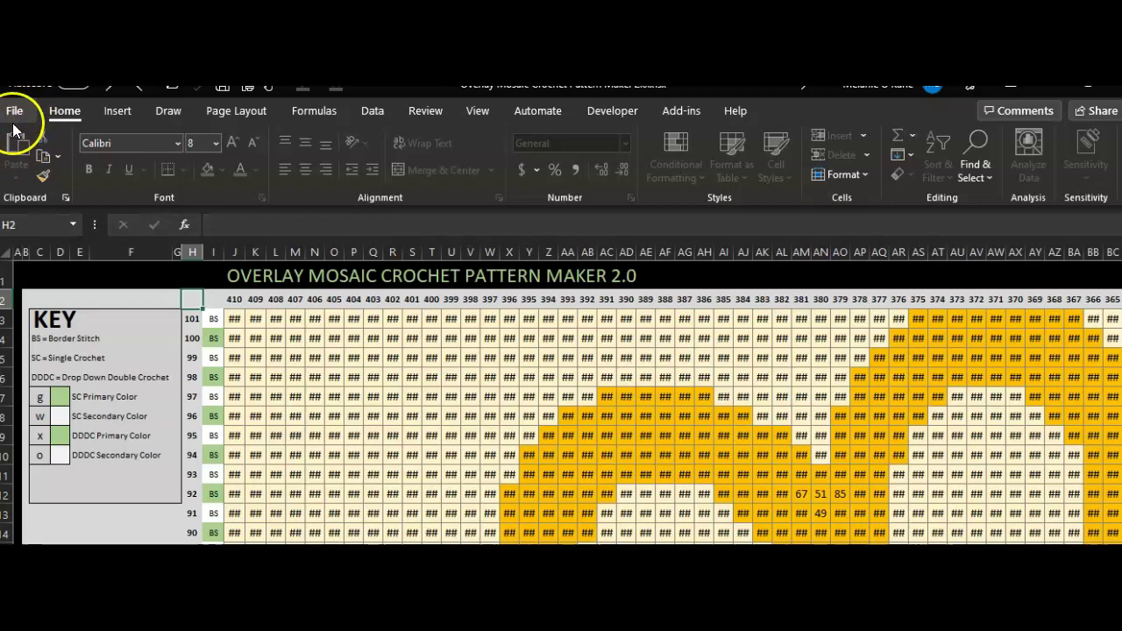
{"action": "left_click", "coordinate": [41, 193]}
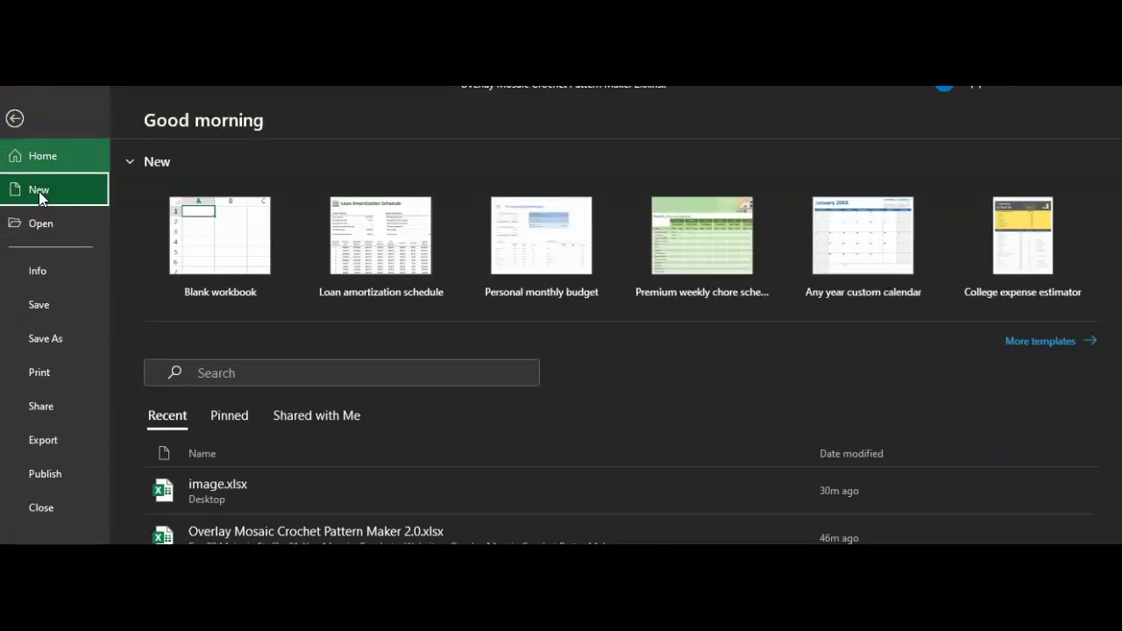
{"action": "left_click", "coordinate": [254, 268]}
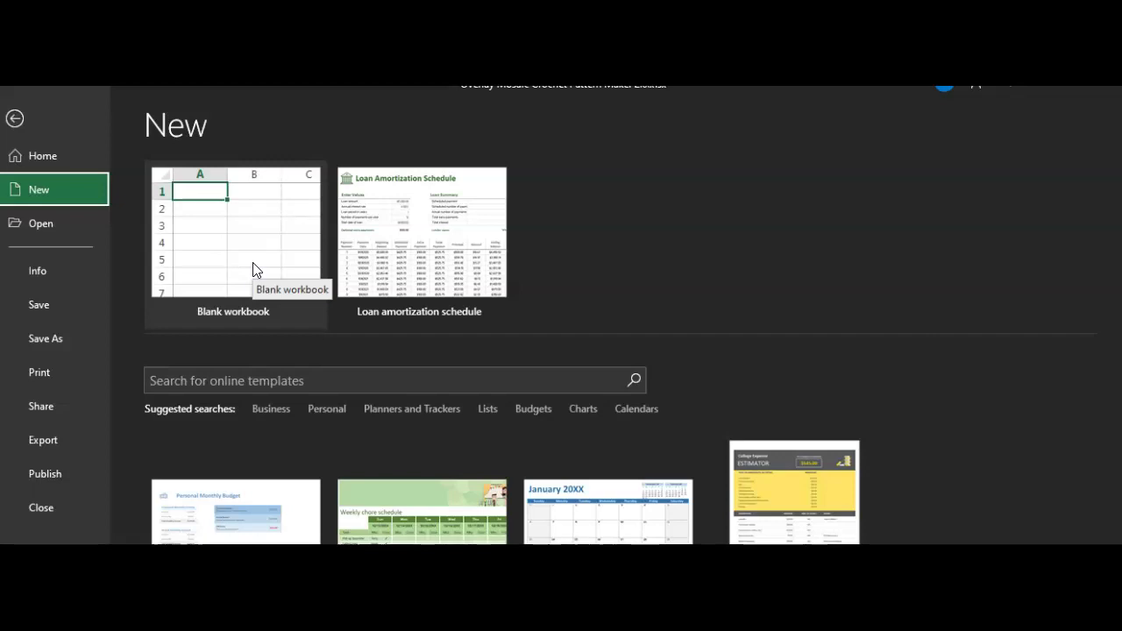
{"action": "left_click", "coordinate": [14, 118]}
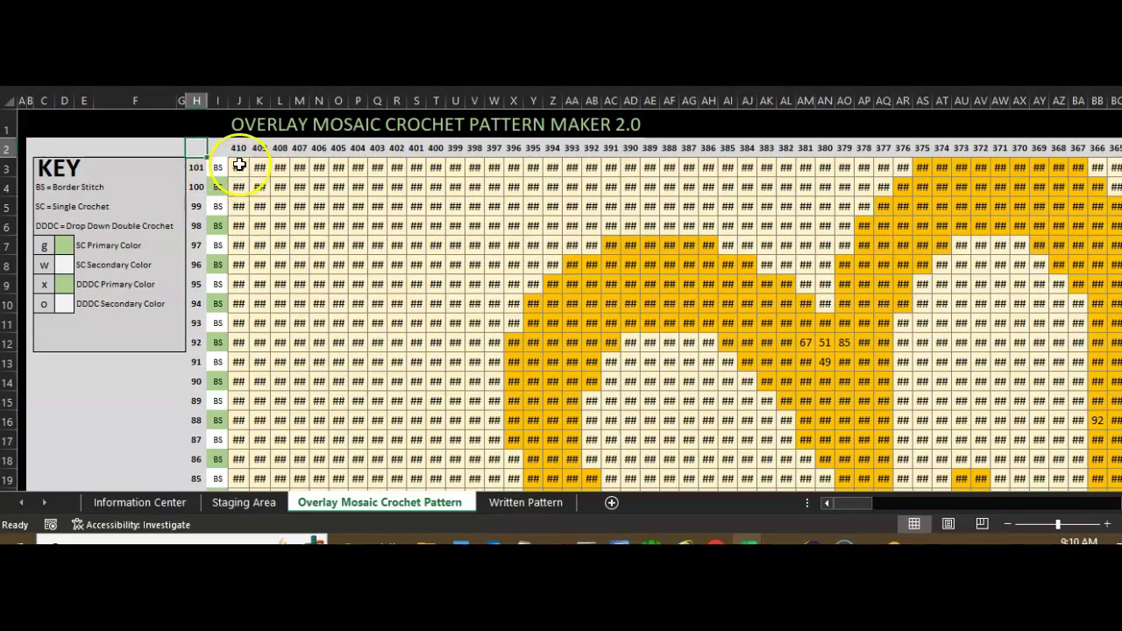
{"action": "left_click", "coordinate": [238, 166]}
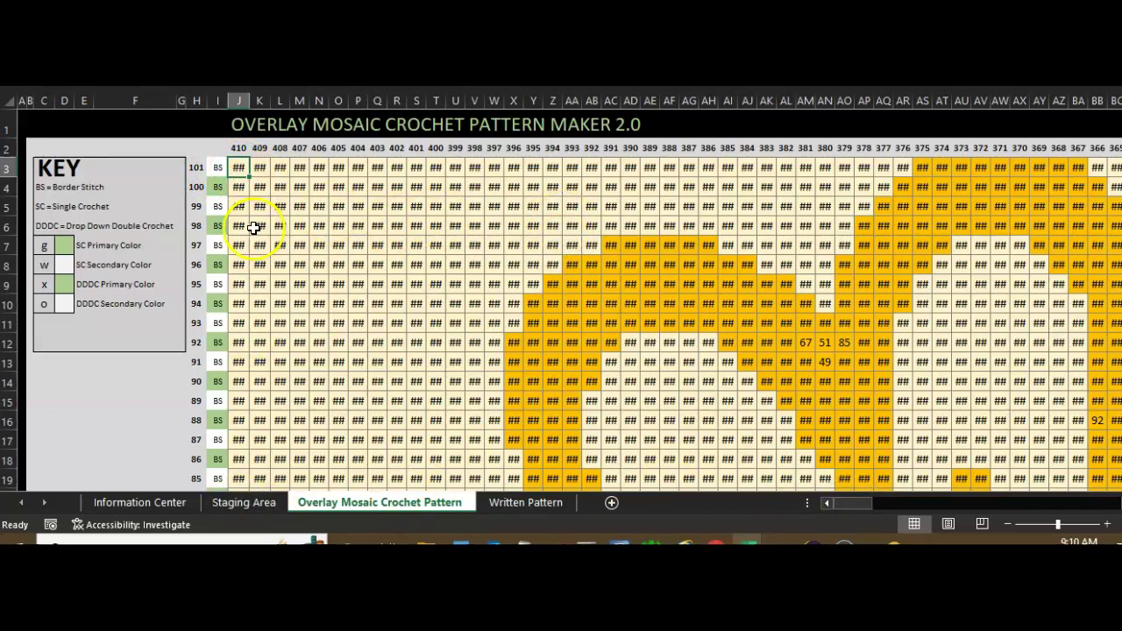
{"action": "left_click", "coordinate": [957, 504]}
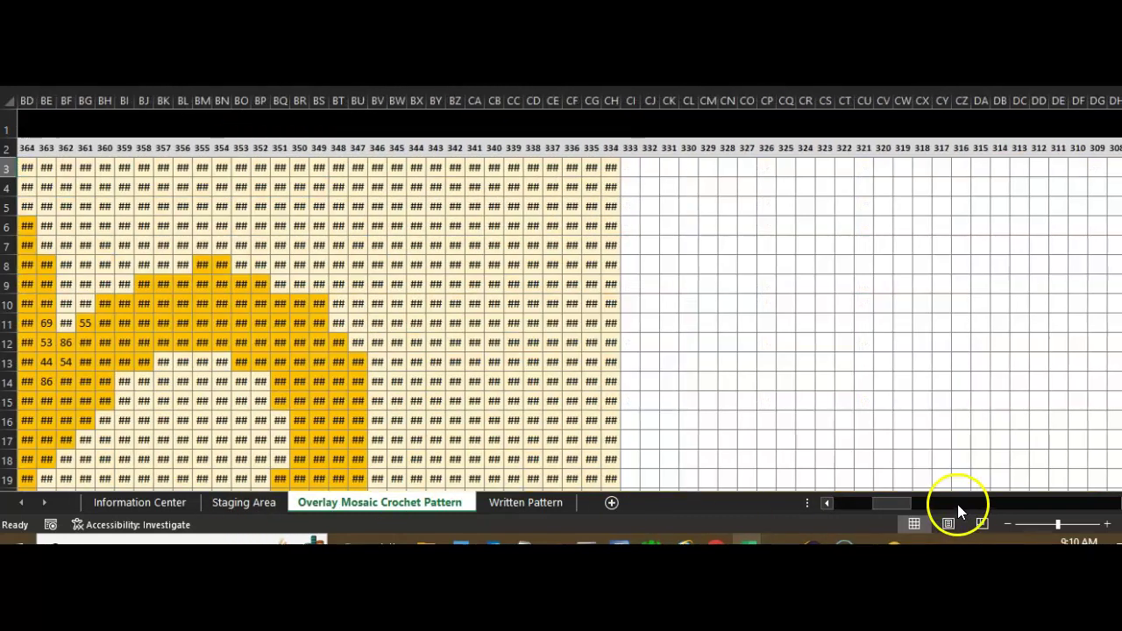
{"action": "left_click", "coordinate": [609, 167]}
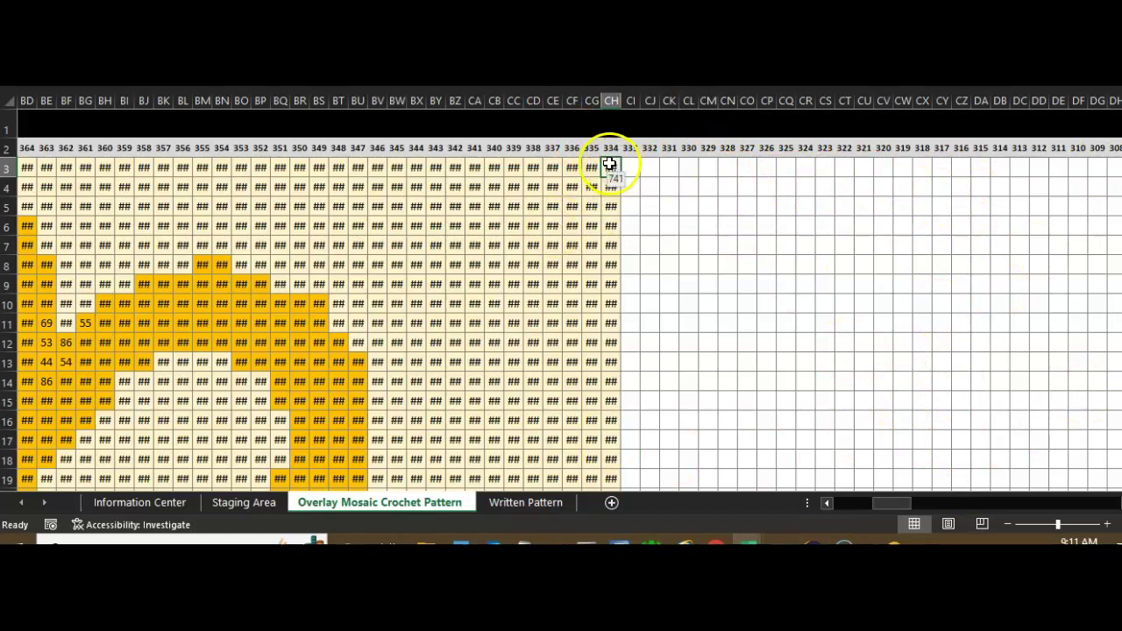
{"action": "scroll", "coordinate": [600, 265], "scroll_direction": "down", "scroll_amount": 14}
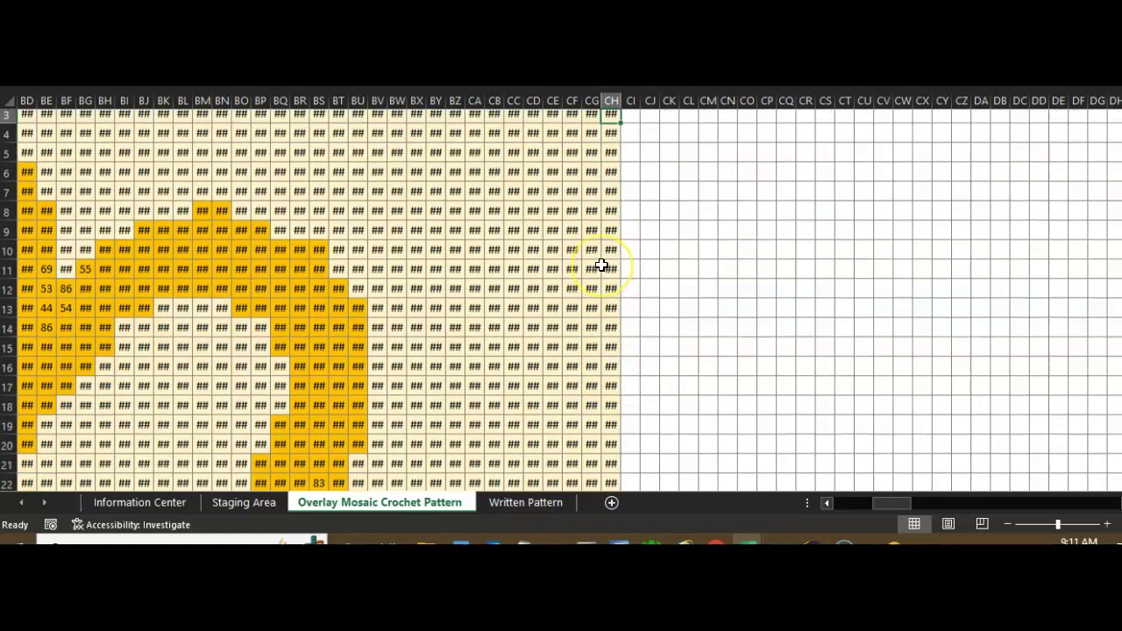
{"action": "scroll", "coordinate": [601, 265], "scroll_direction": "down", "scroll_amount": 8}
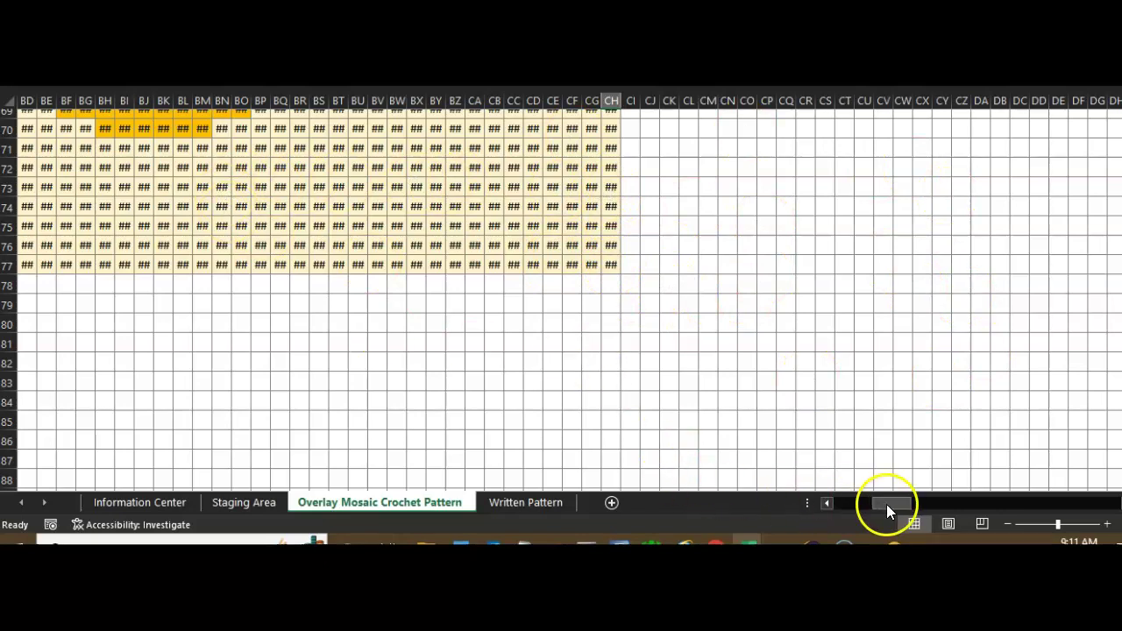
{"action": "left_click_drag", "start_coordinate": [888, 503], "coordinate": [825, 504]}
{"action": "left_click", "coordinate": [239, 256]}
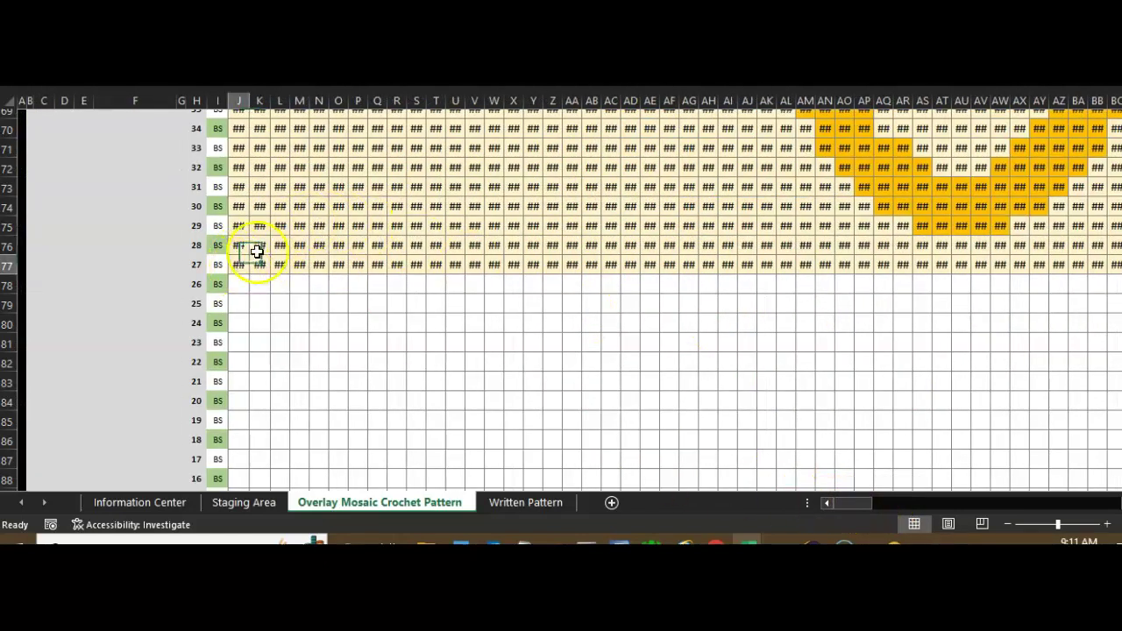
{"action": "scroll", "coordinate": [453, 244], "scroll_direction": "up", "scroll_amount": 5}
{"action": "scroll", "coordinate": [453, 243], "scroll_direction": "up", "scroll_amount": 14}
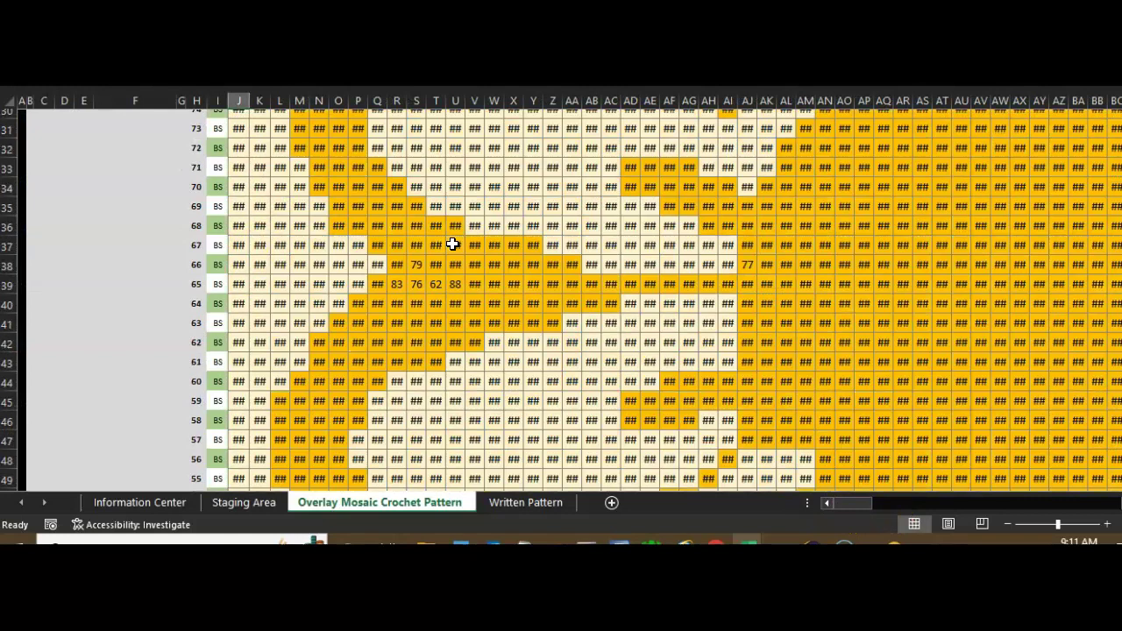
{"action": "scroll", "coordinate": [452, 243], "scroll_direction": "up", "scroll_amount": 3}
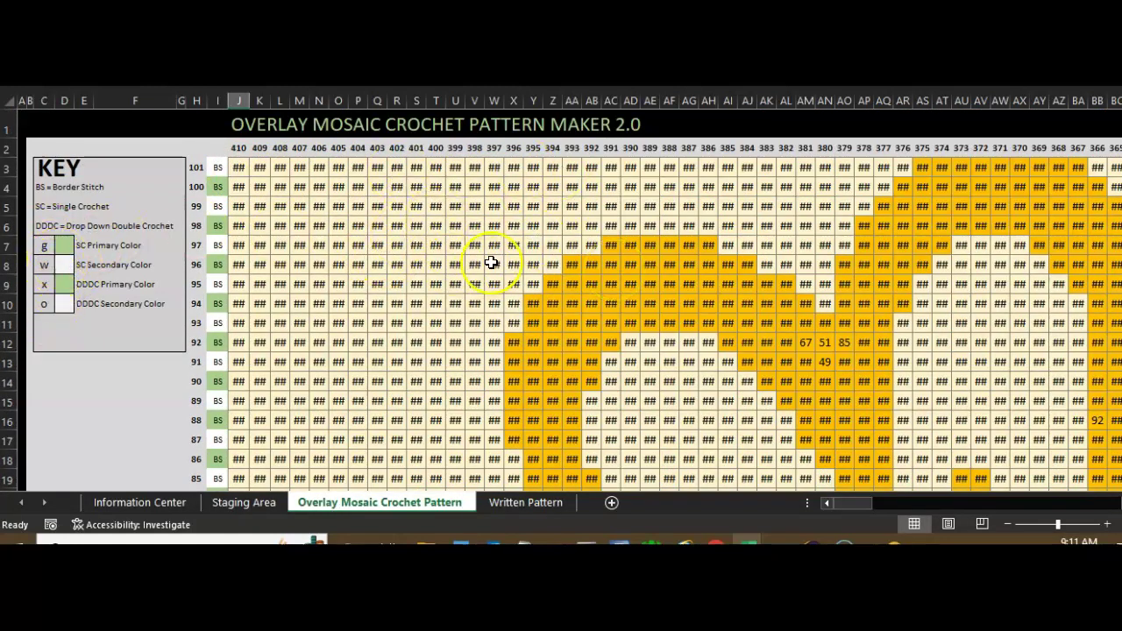
{"action": "scroll", "coordinate": [483, 265], "scroll_direction": "down", "scroll_amount": 18}
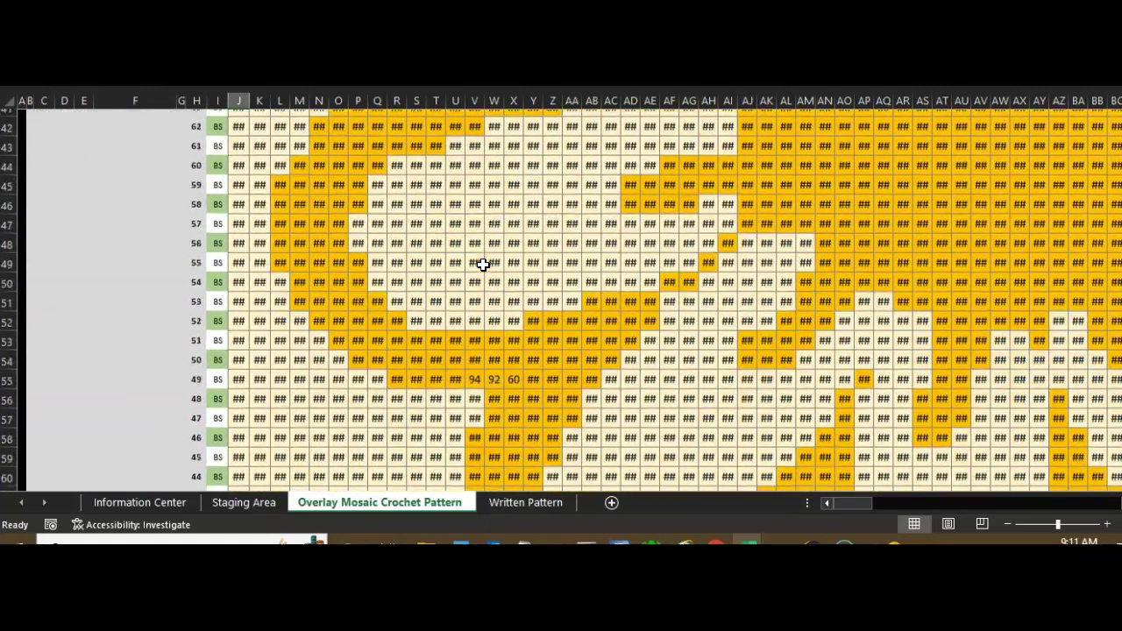
{"action": "scroll", "coordinate": [483, 264], "scroll_direction": "down", "scroll_amount": 3}
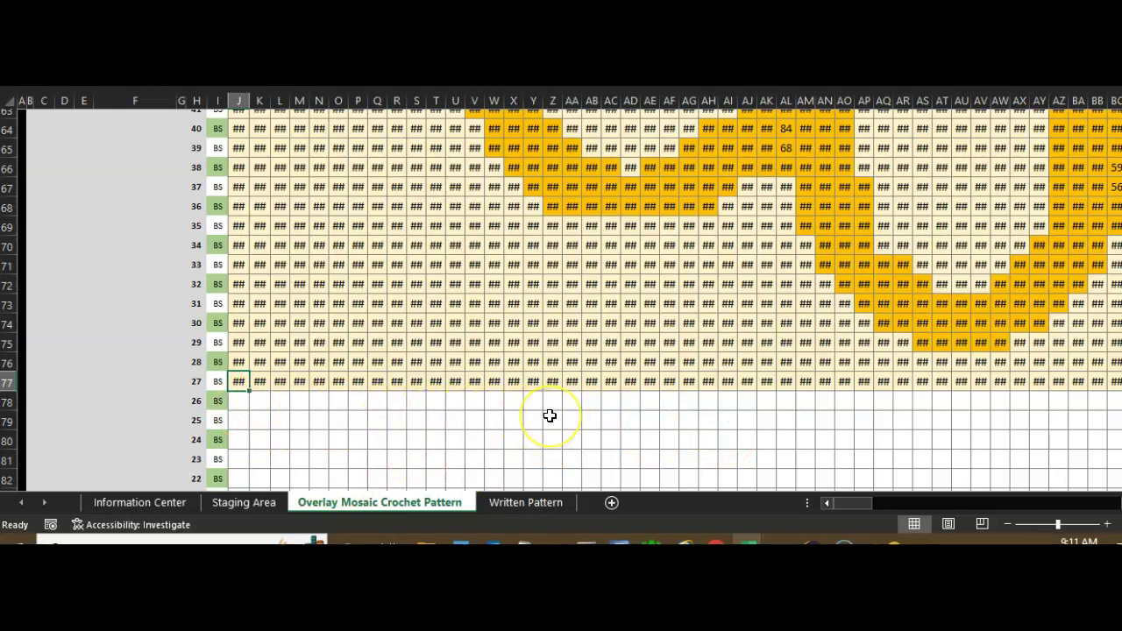
{"action": "scroll", "coordinate": [550, 416], "scroll_direction": "down", "scroll_amount": 1}
{"action": "scroll", "coordinate": [545, 351], "scroll_direction": "down", "scroll_amount": 1}
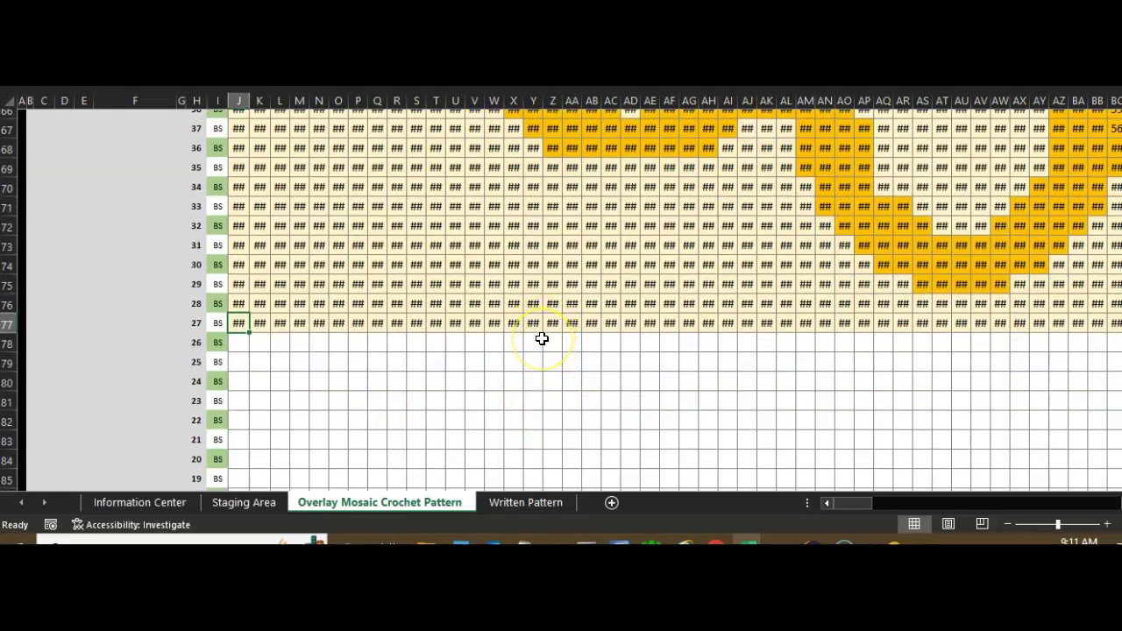
{"action": "scroll", "coordinate": [541, 338], "scroll_direction": "up", "scroll_amount": 14}
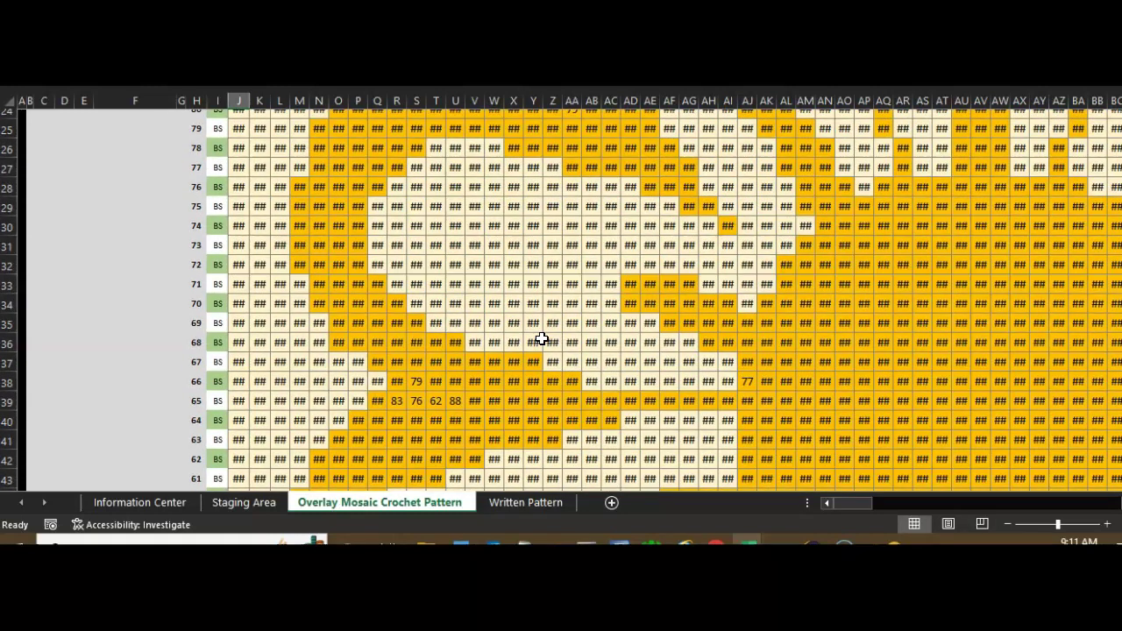
{"action": "scroll", "coordinate": [542, 339], "scroll_direction": "up", "scroll_amount": 8}
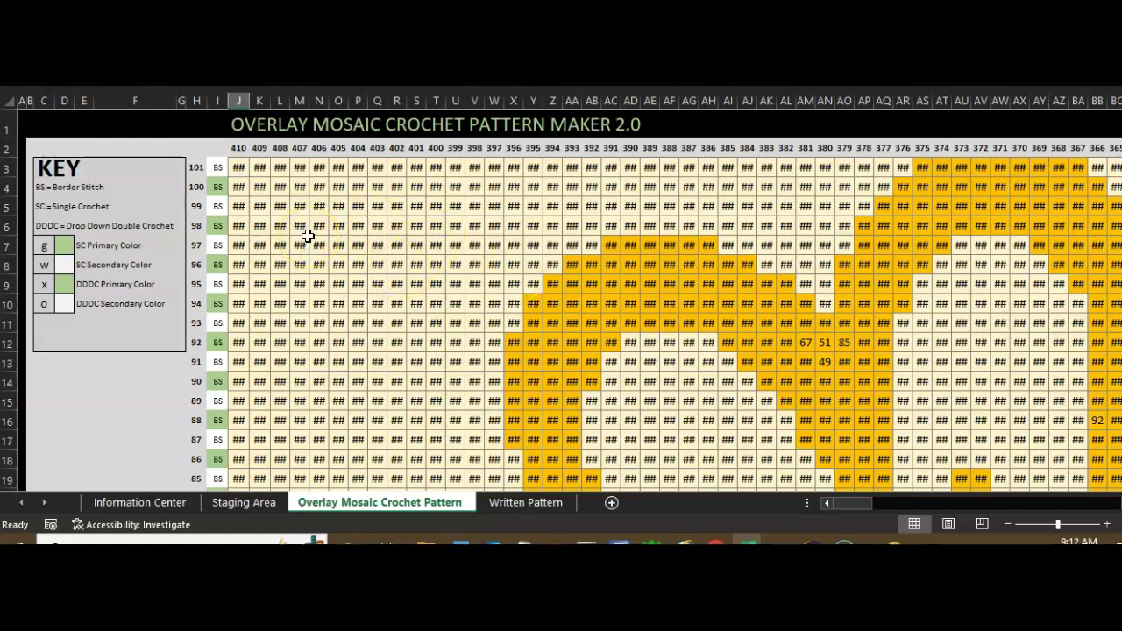
{"action": "left_click", "coordinate": [235, 169]}
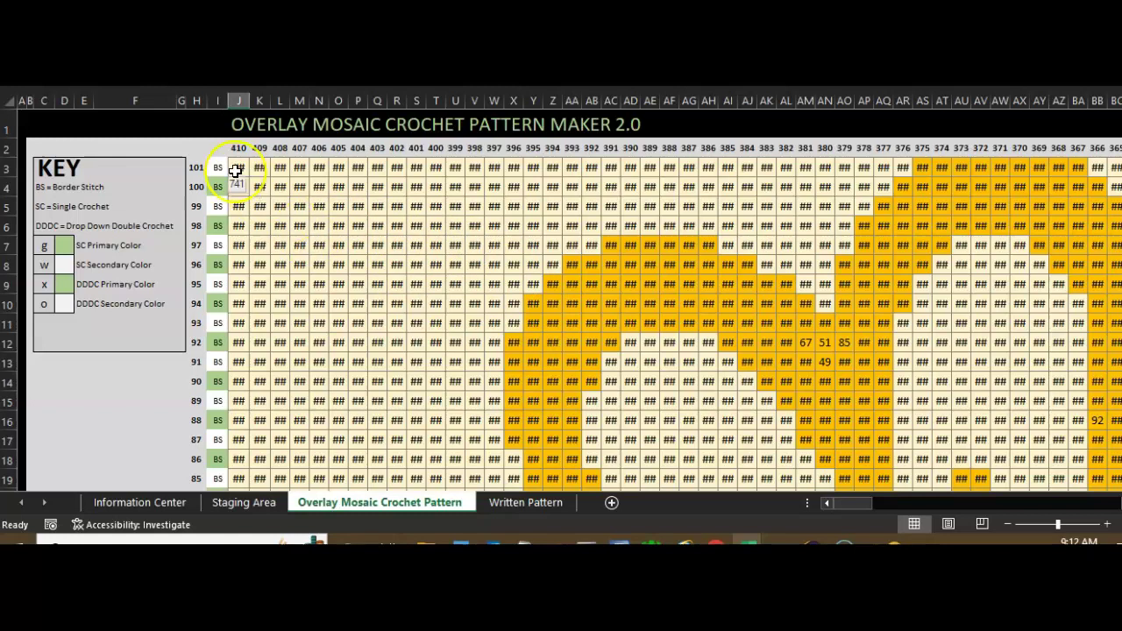